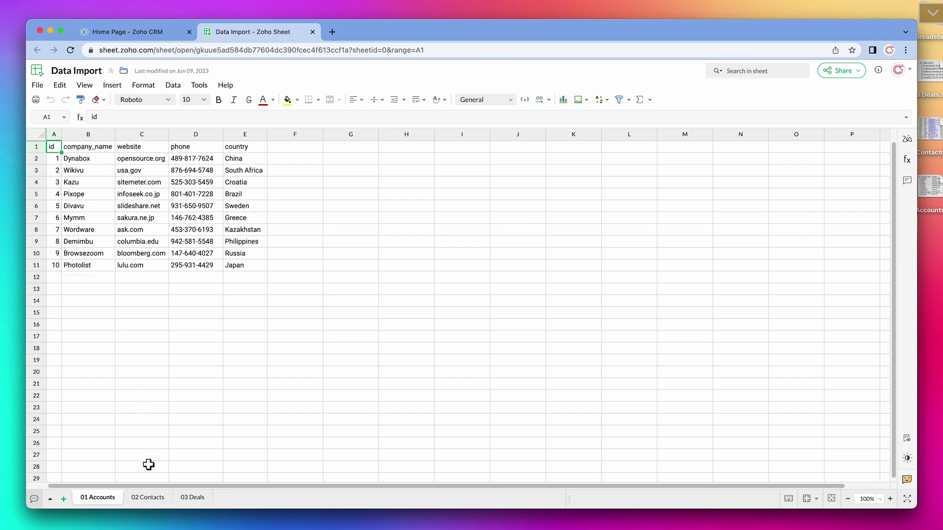
- View the 02 Contacts and 03 Deals sheets of the Data Import workbook
click(153, 498)
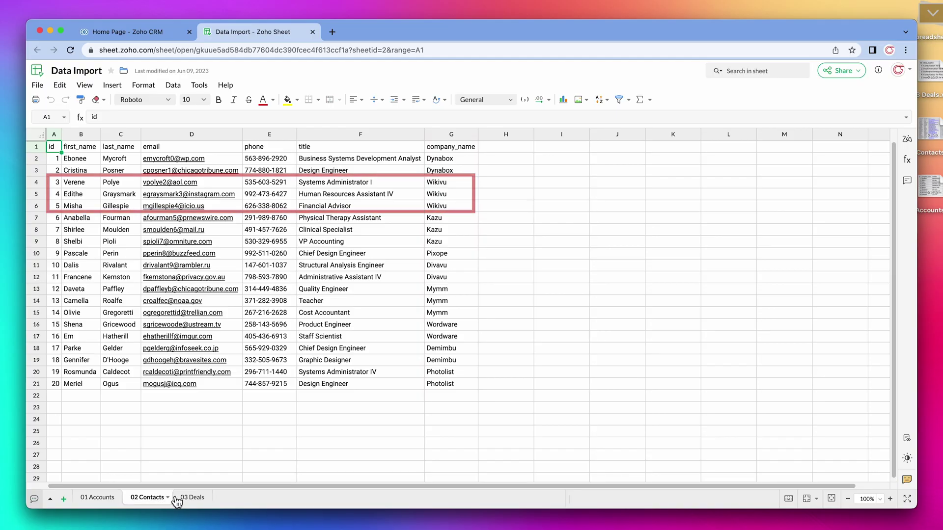
click(192, 498)
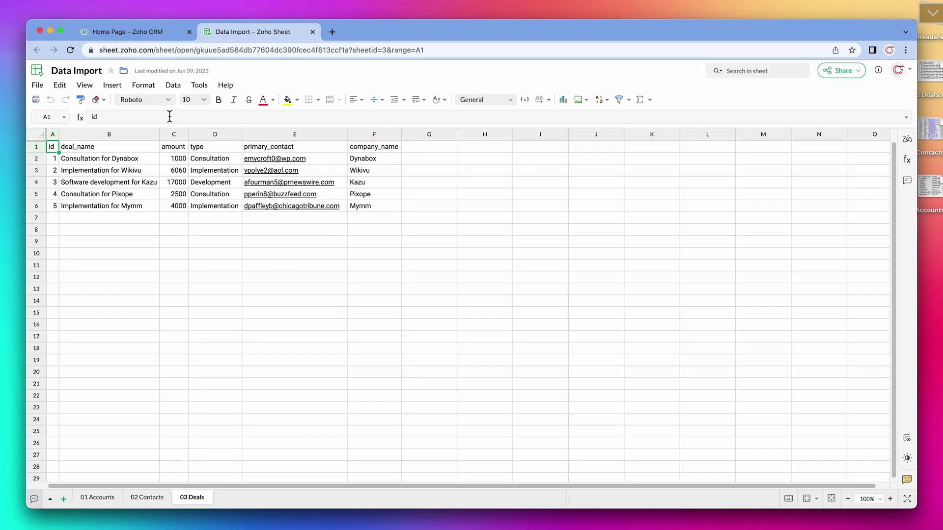
- Open the Deals module's Standard layout from Setup > Modules and Fields
click(160, 36)
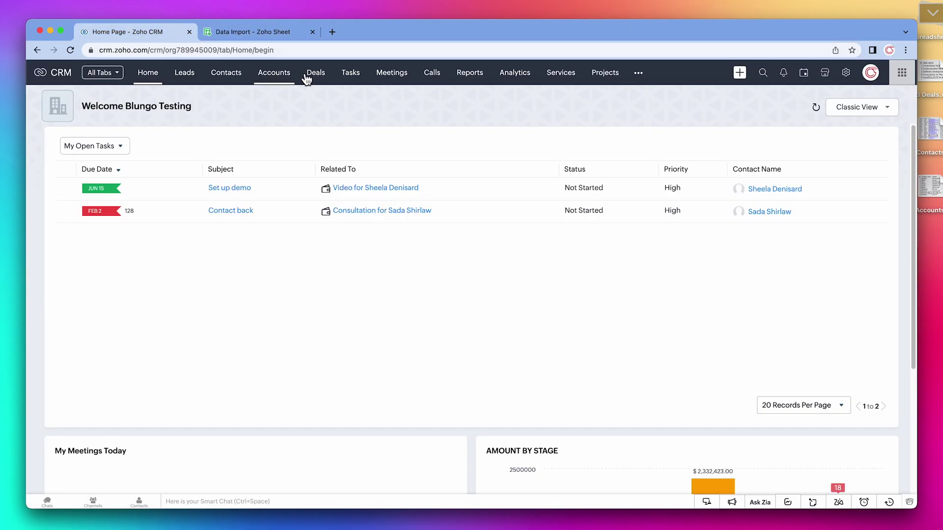
click(848, 85)
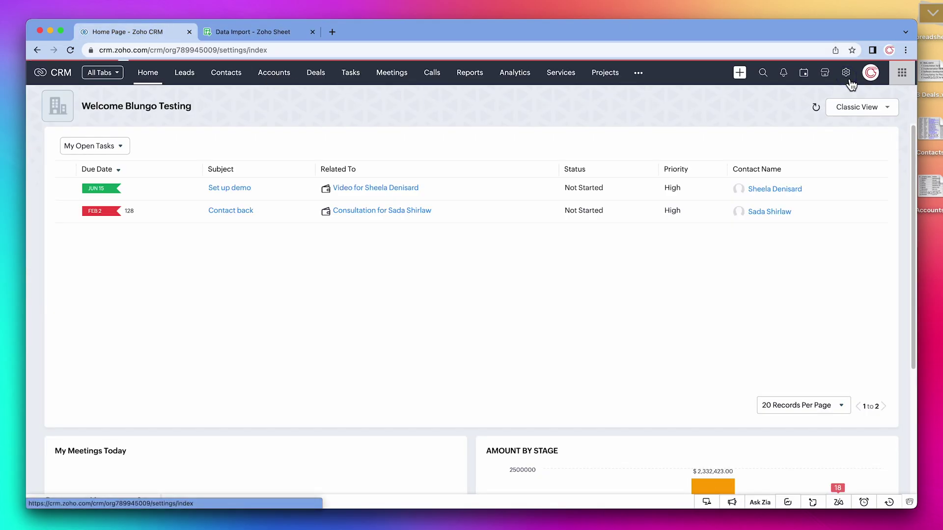
click(743, 162)
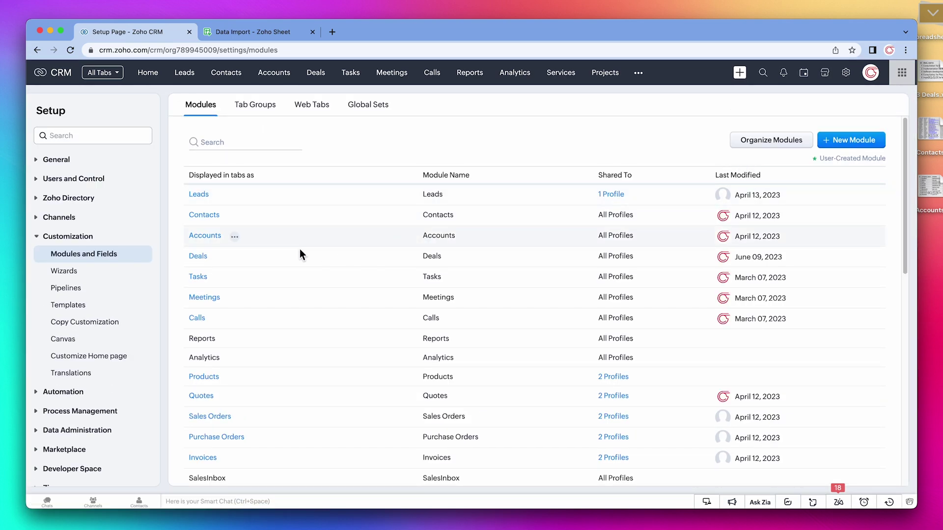
click(204, 259)
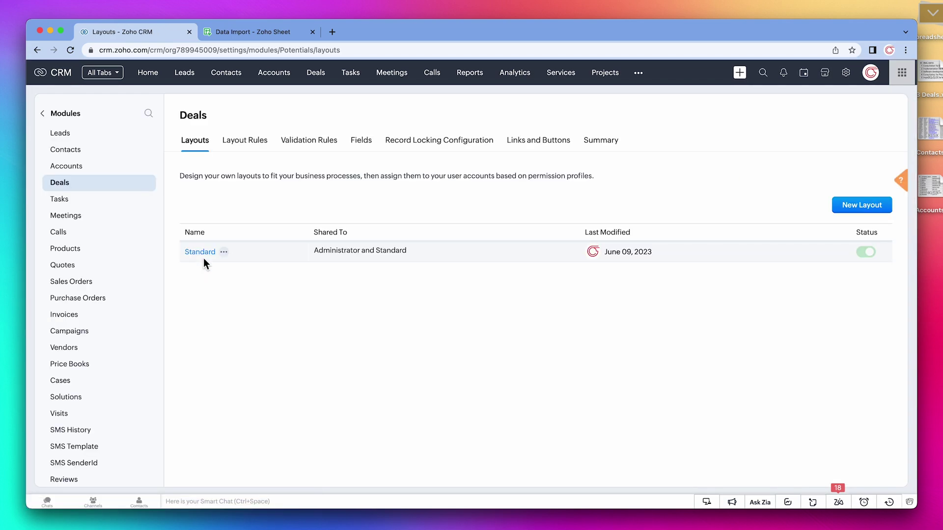
click(207, 255)
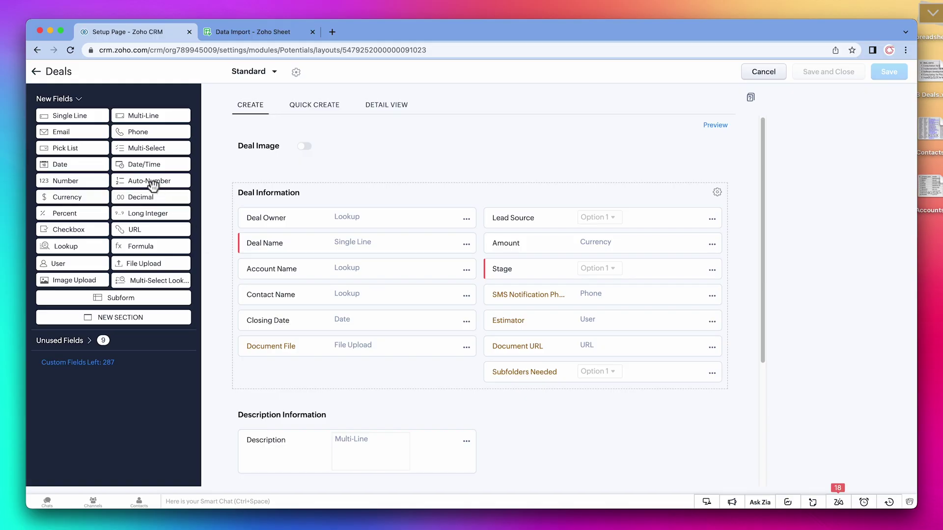
- Add a Work Type pick list with options Consultation, Implementation and Development to Deal Information
click(94, 149)
drag(100, 154, 293, 372)
text(Work Type)
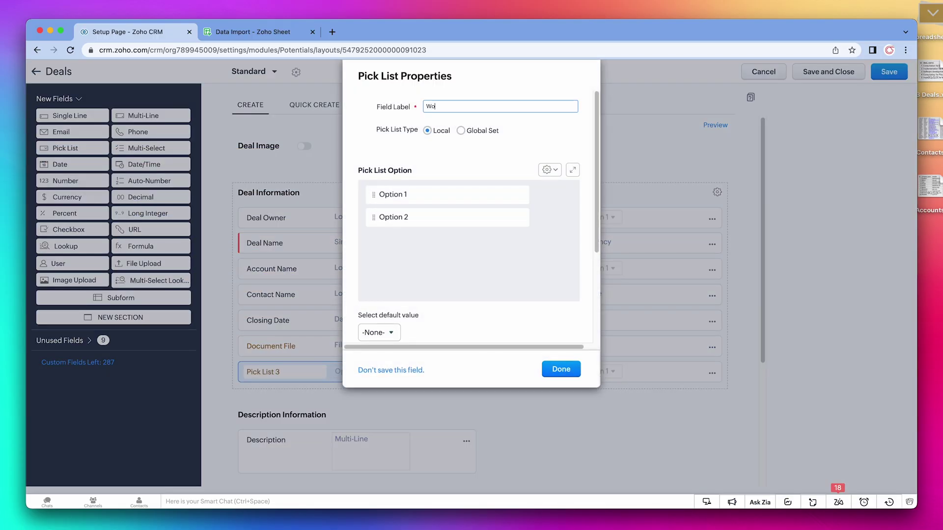
click(447, 195)
text(Consultation)
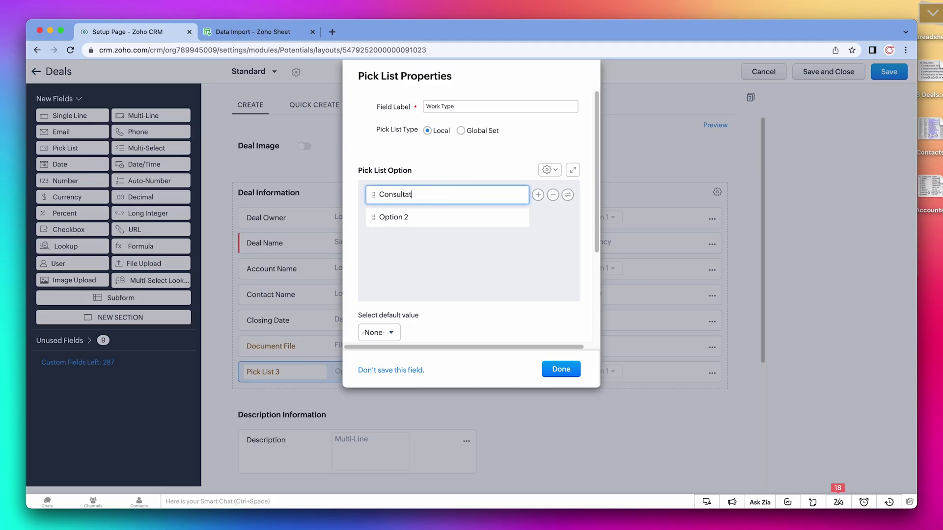
click(437, 217)
text(Implementation)
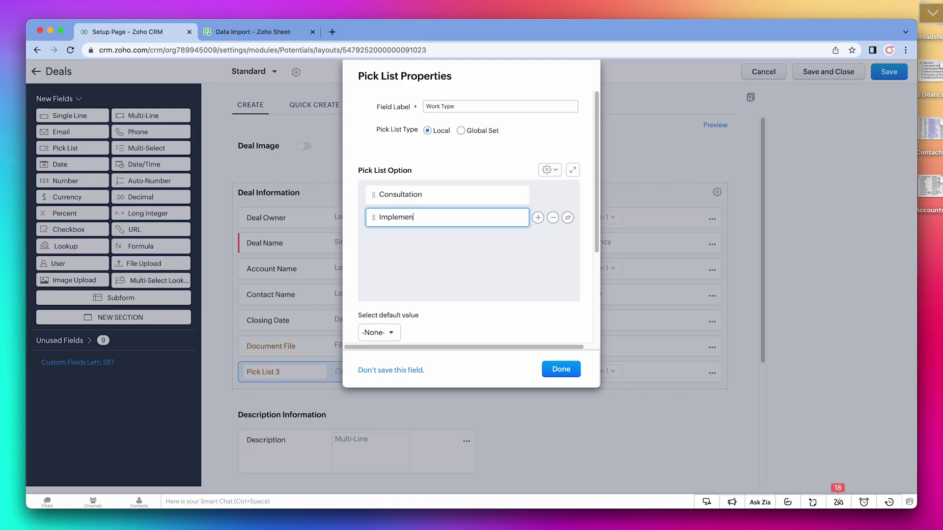
click(538, 218)
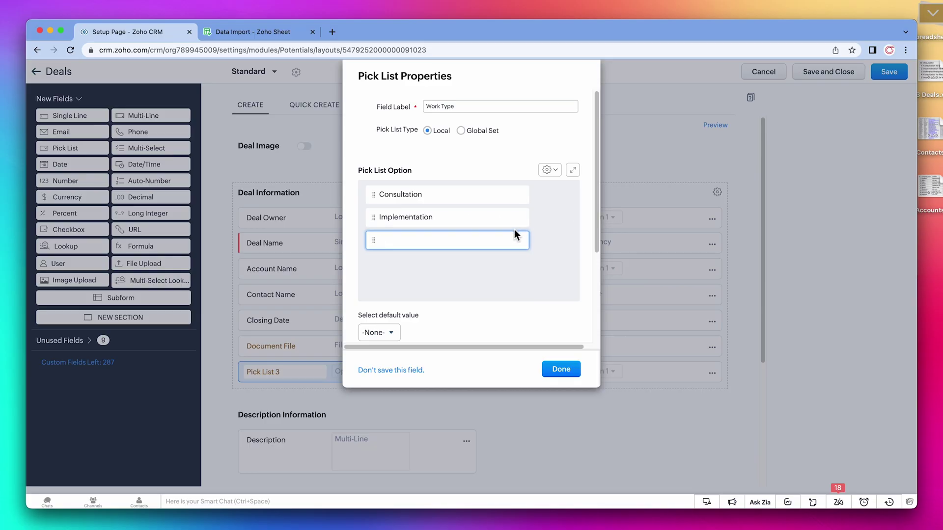
text(Development)
click(560, 370)
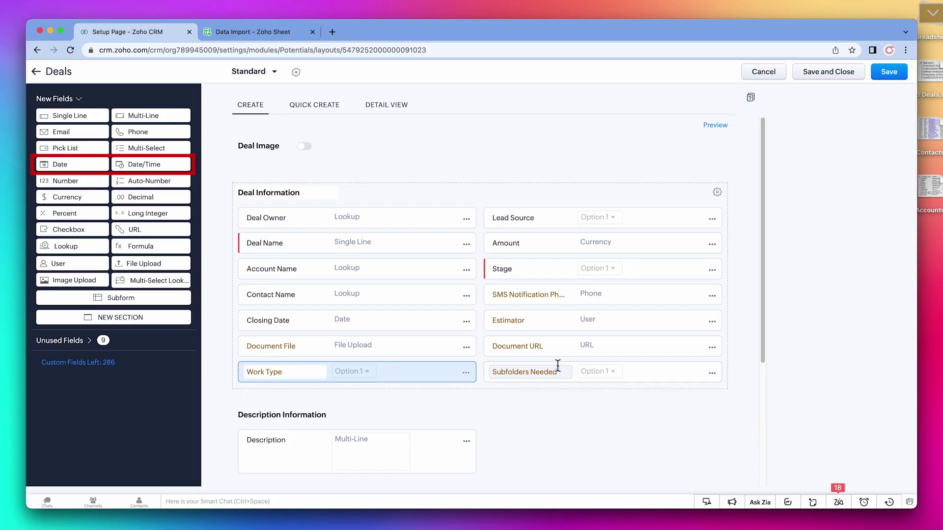
- Save the Deals layout and open the Accounts module's Standard layout
click(838, 79)
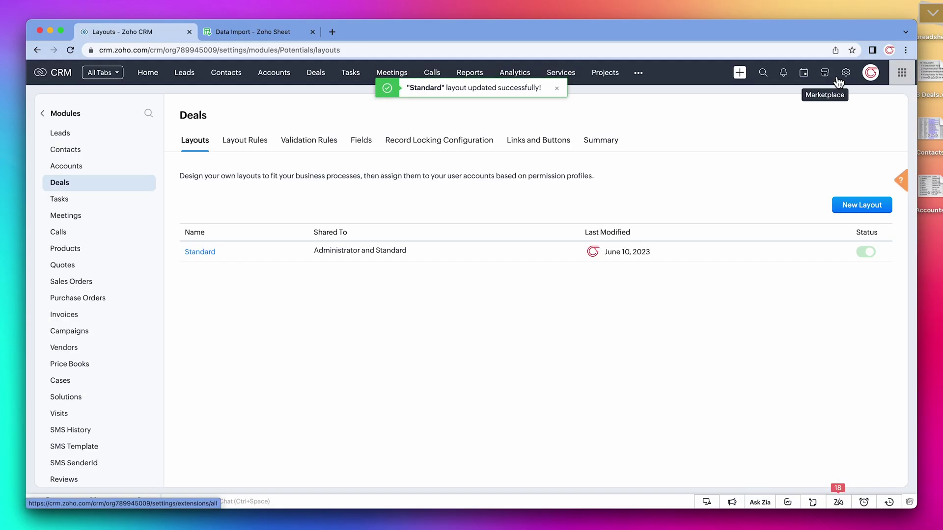
click(119, 169)
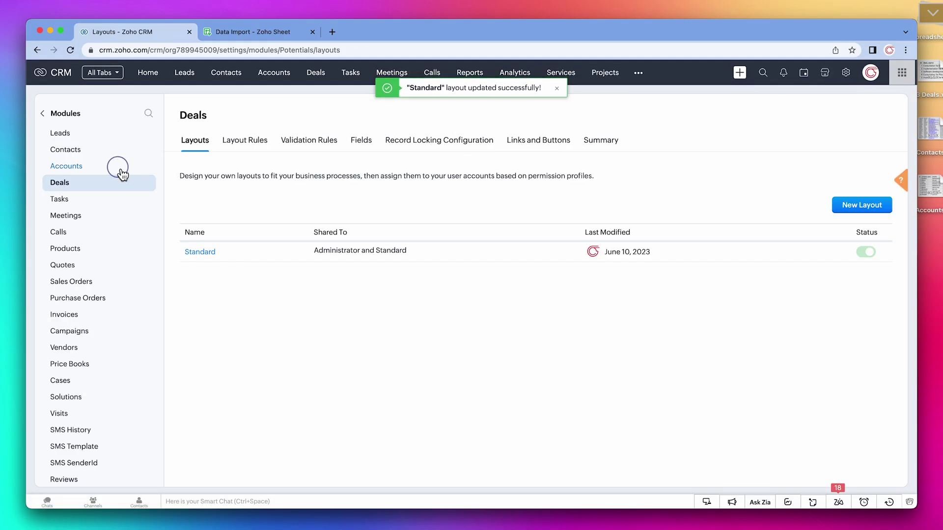
click(202, 254)
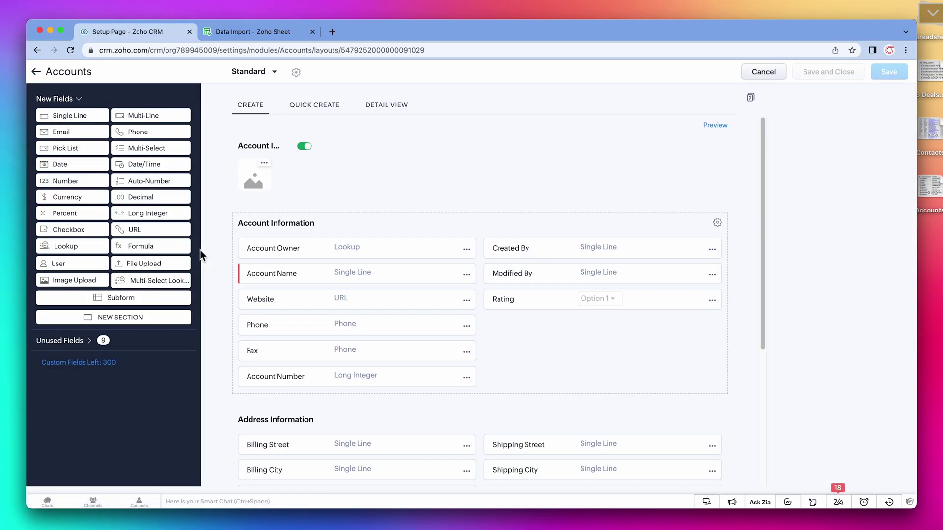
- Make Account Name reject duplicate values and save the Accounts layout
click(467, 276)
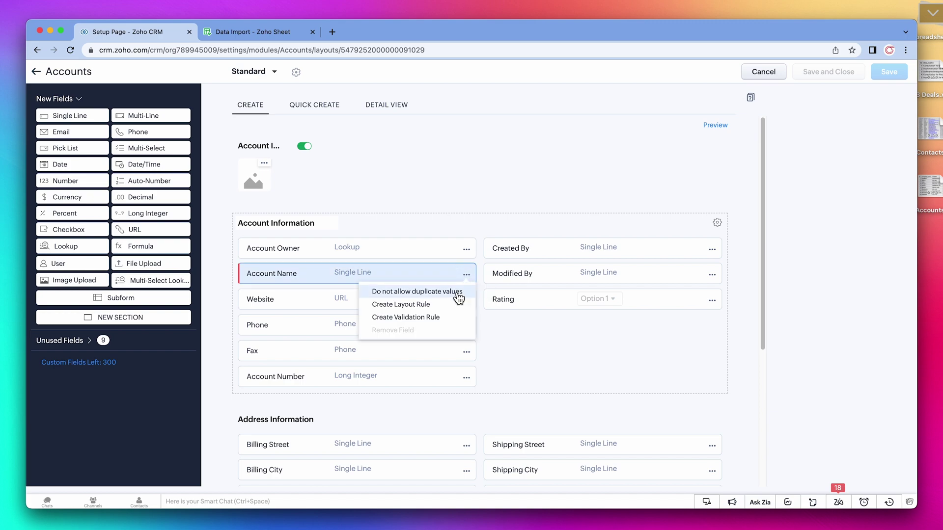
click(454, 291)
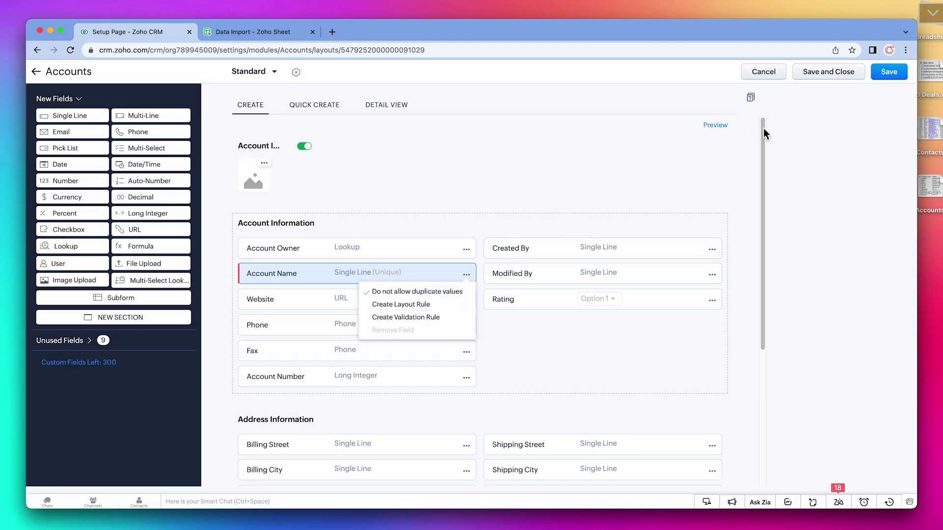
click(832, 78)
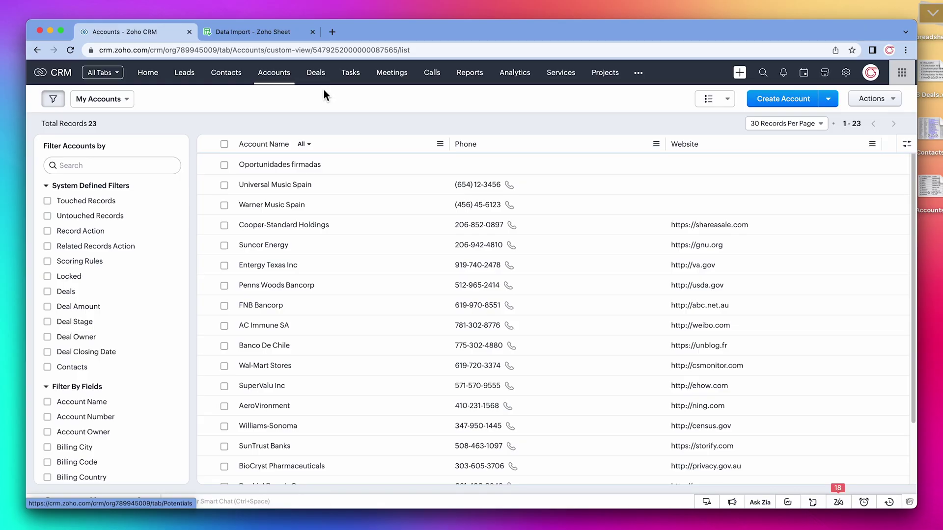
- Start an Accounts import by uploading 01 Accounts.xlsx
click(827, 99)
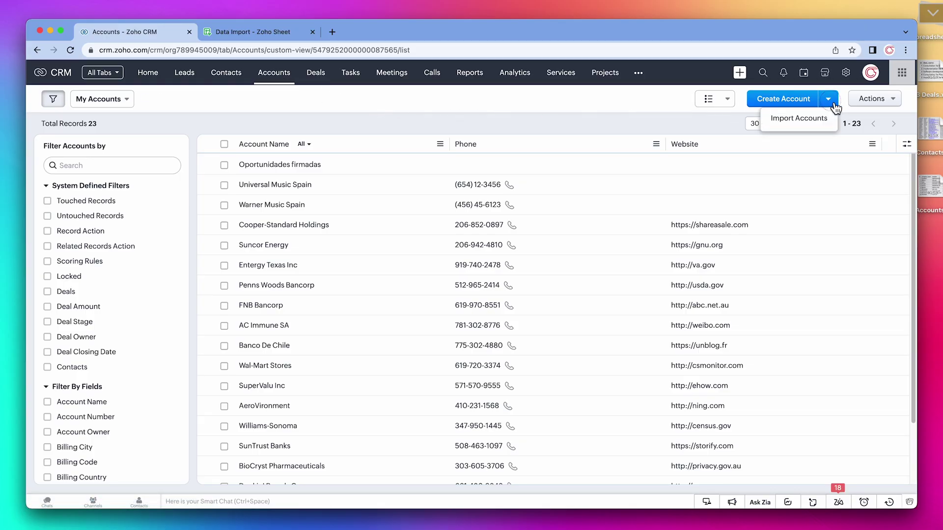
click(801, 118)
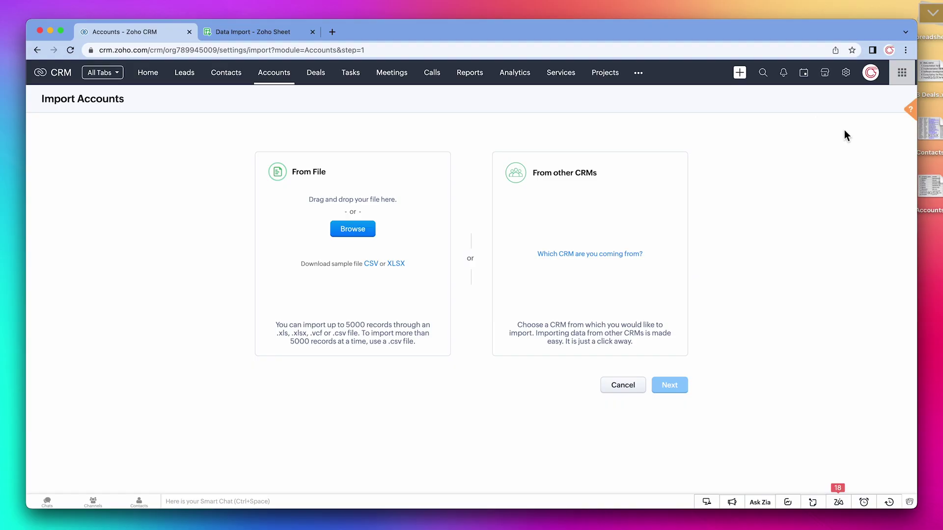
click(925, 189)
drag(925, 189, 411, 218)
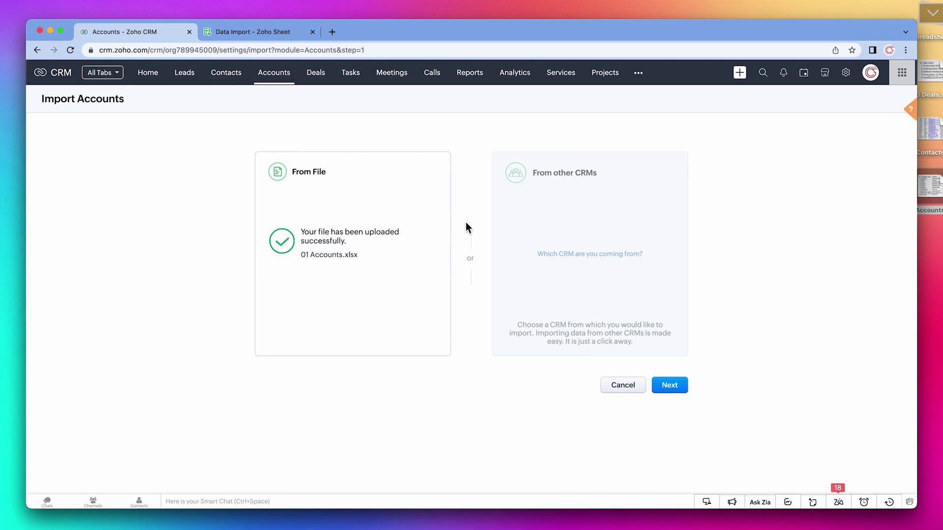
click(669, 387)
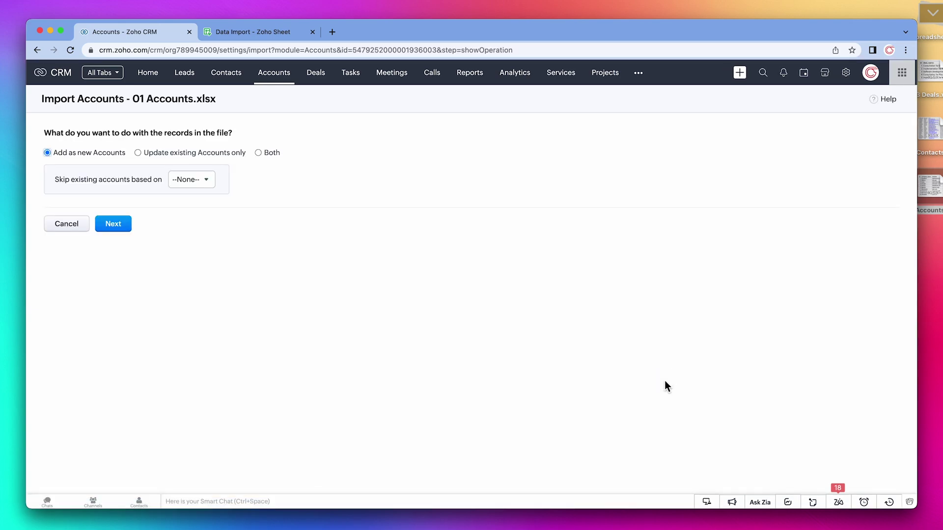
- Set the import to add new and update existing accounts matched by Account Name
click(271, 156)
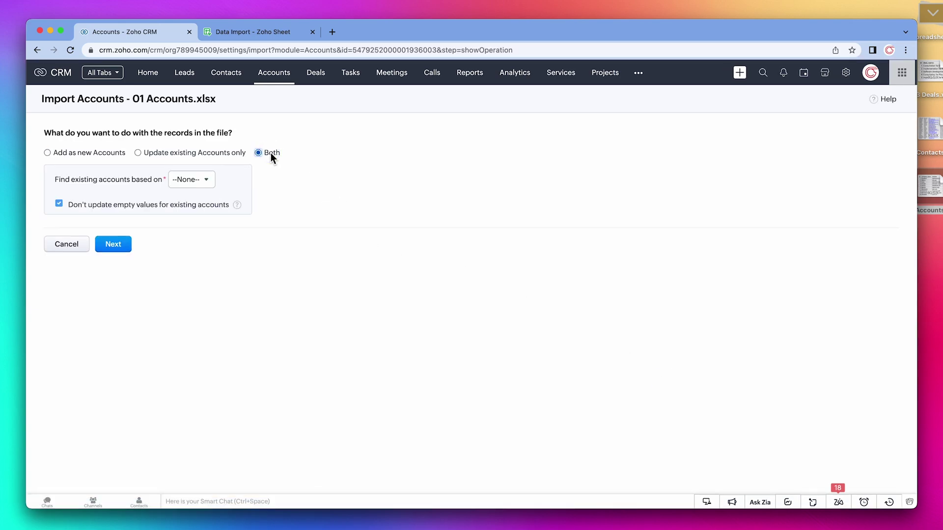
click(208, 183)
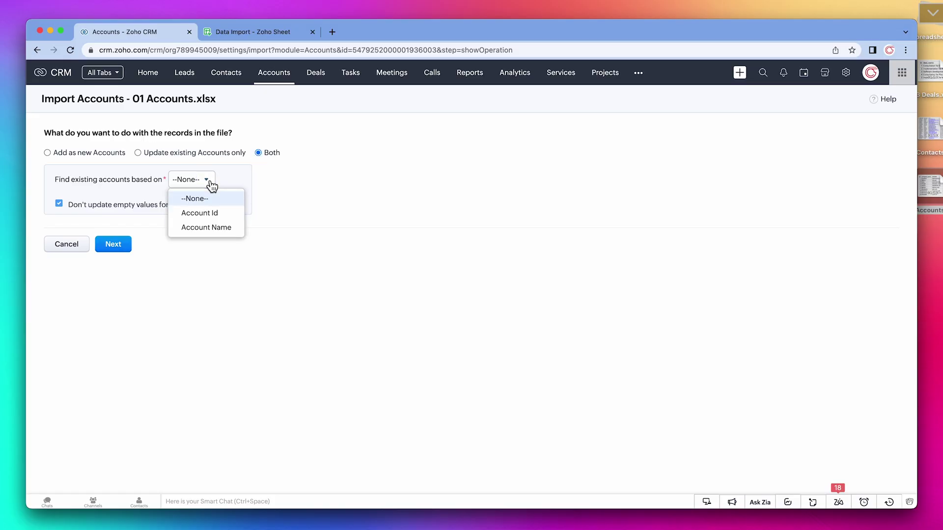
click(217, 229)
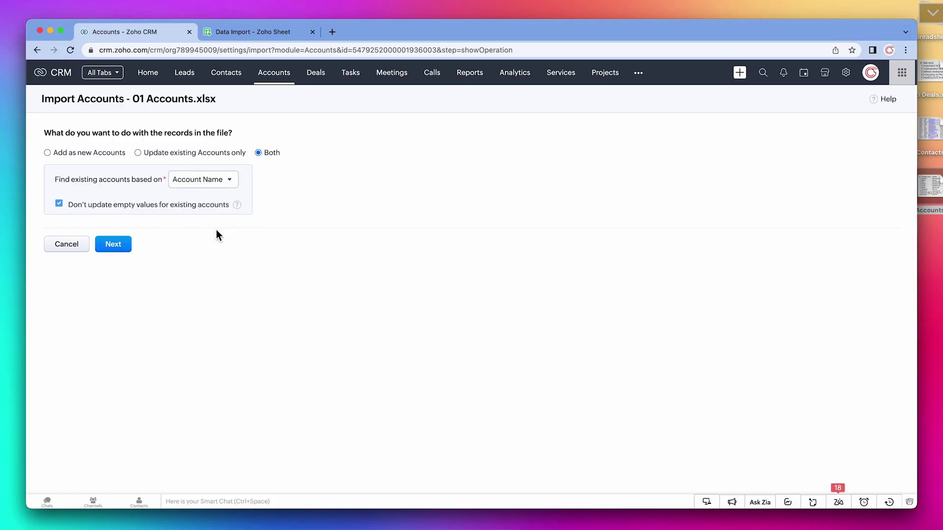
click(127, 244)
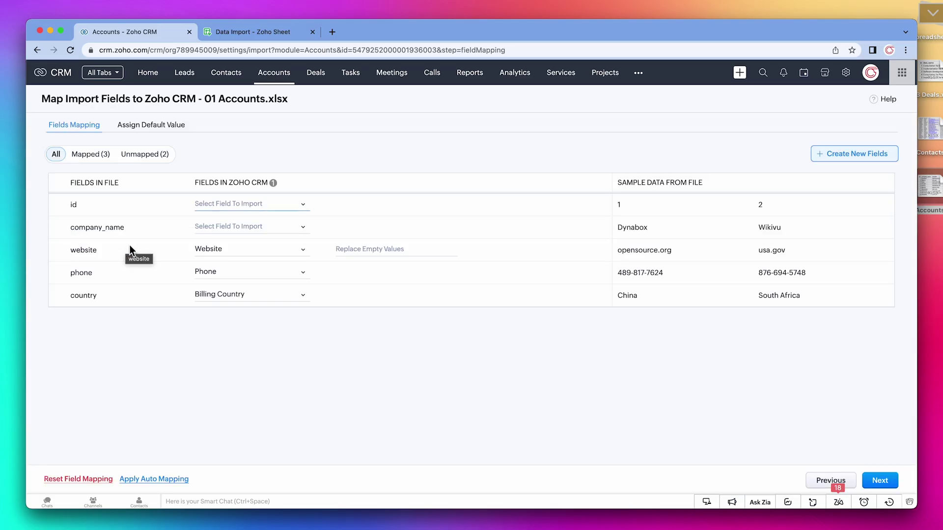
- Map company_name to Account Name and give all imported accounts the default tag 'import demo'
click(200, 228)
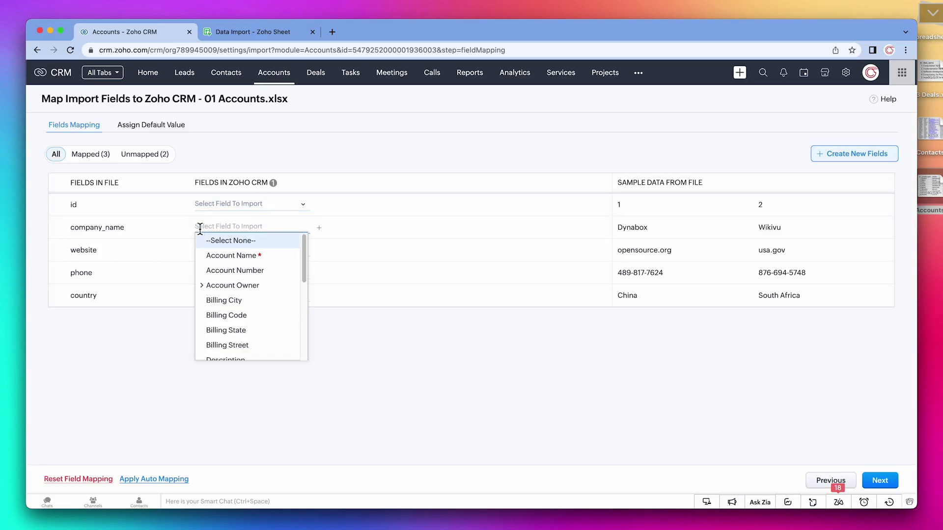
click(223, 256)
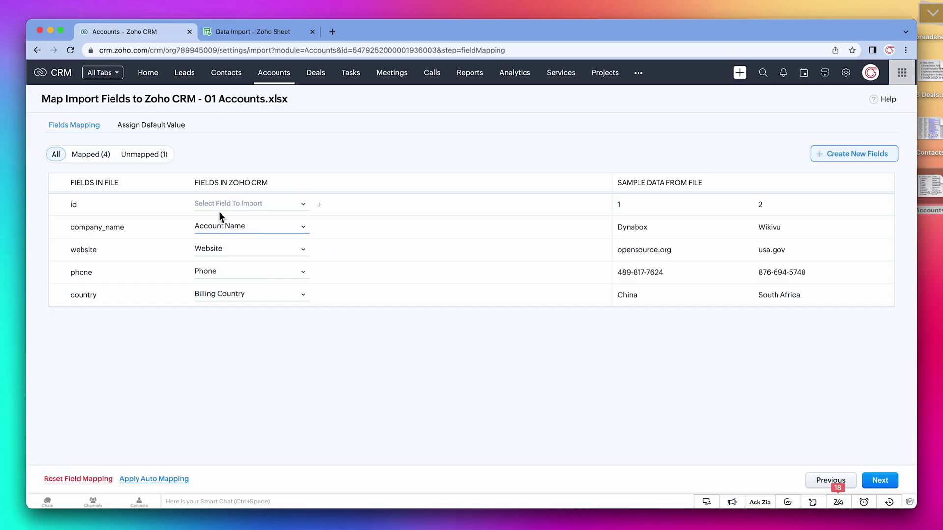
click(181, 128)
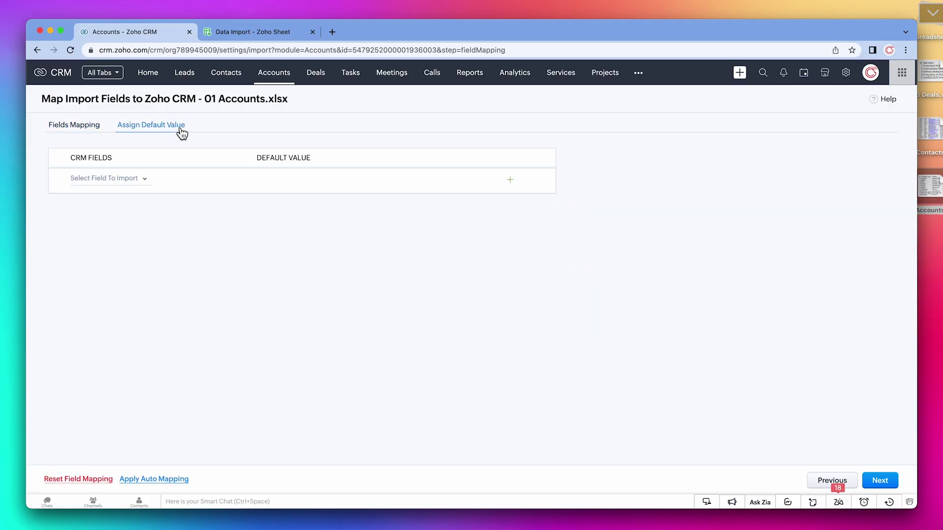
click(137, 179)
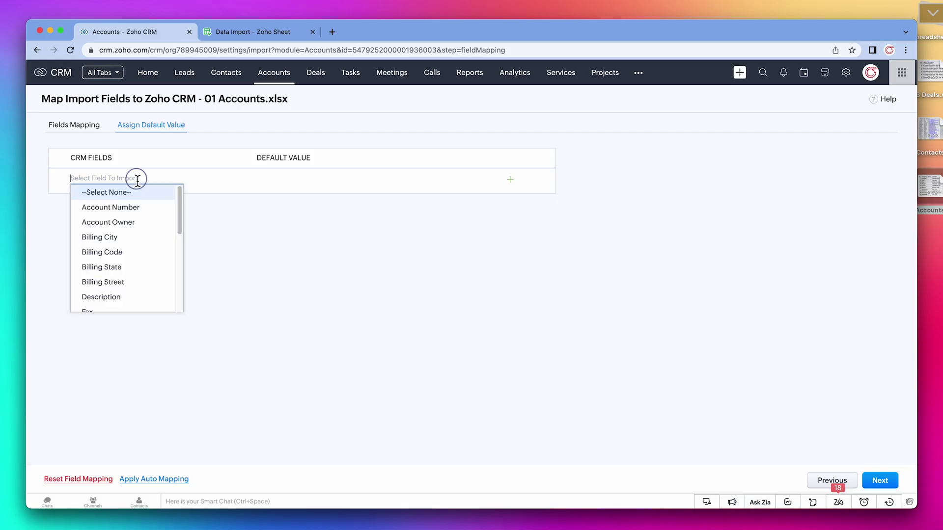
text(ta)
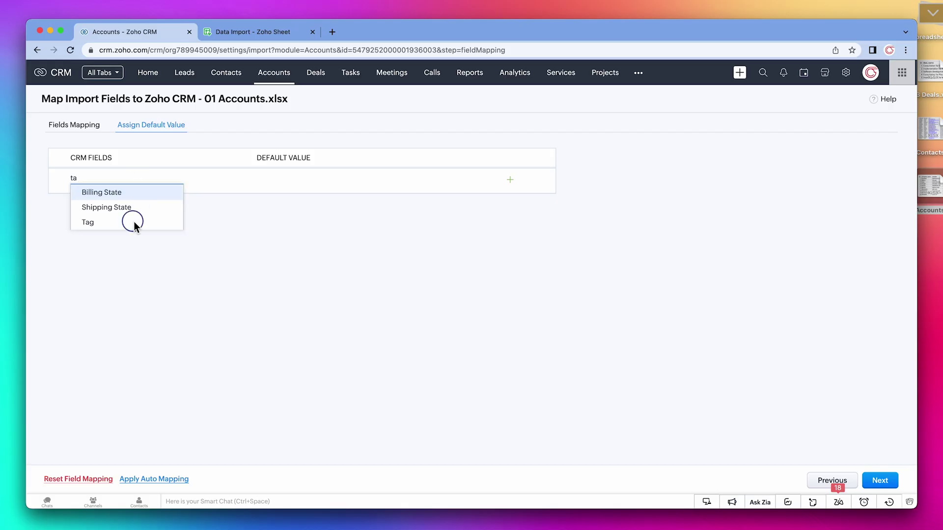
click(135, 222)
click(301, 178)
text(import demo)
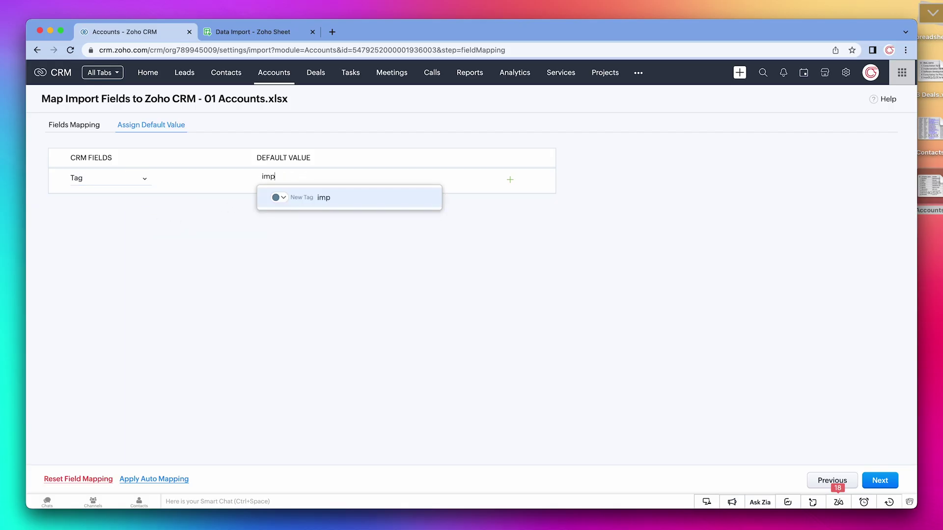
click(345, 209)
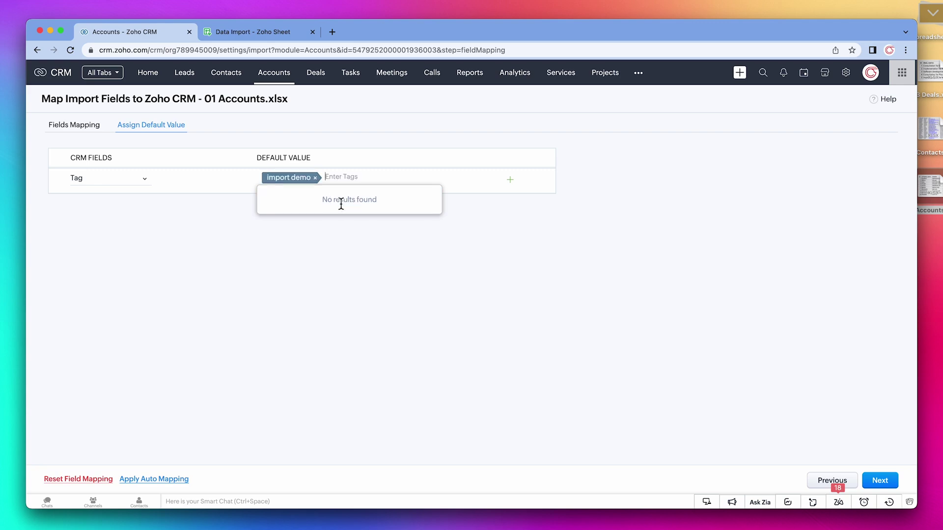
click(879, 481)
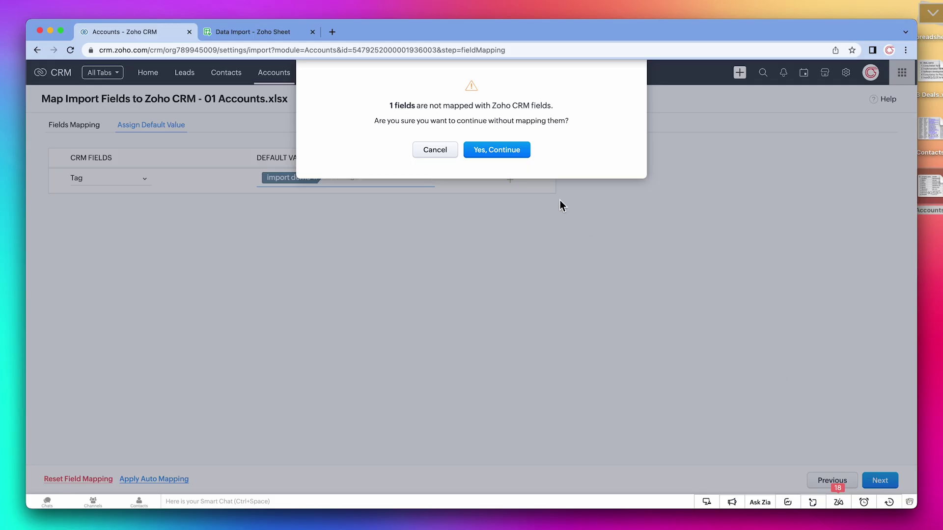
- Run the accounts import and open its summary: 10 added, 0 updated, 0 skipped
click(511, 150)
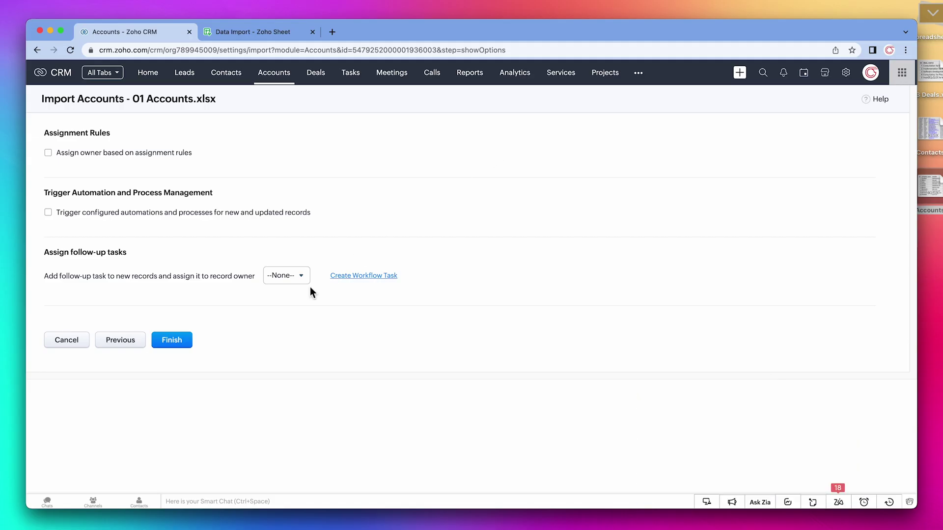
click(181, 343)
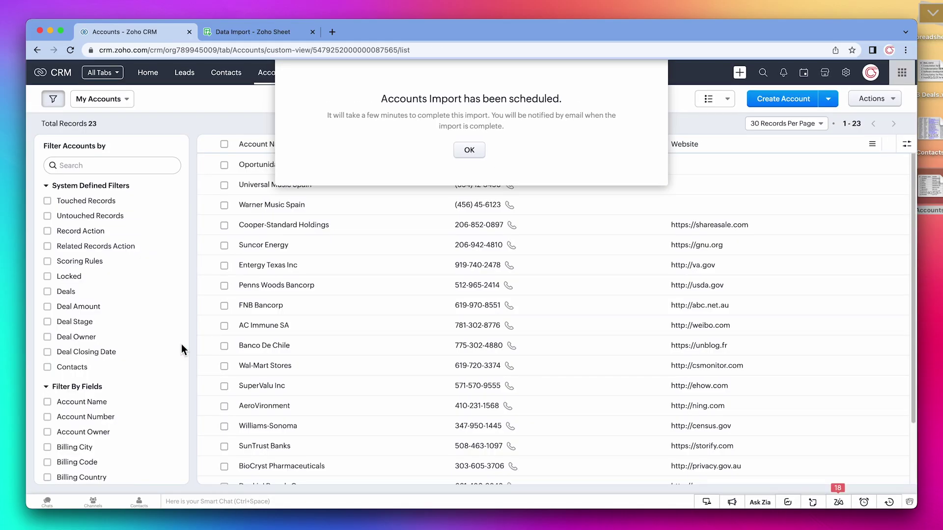
click(463, 151)
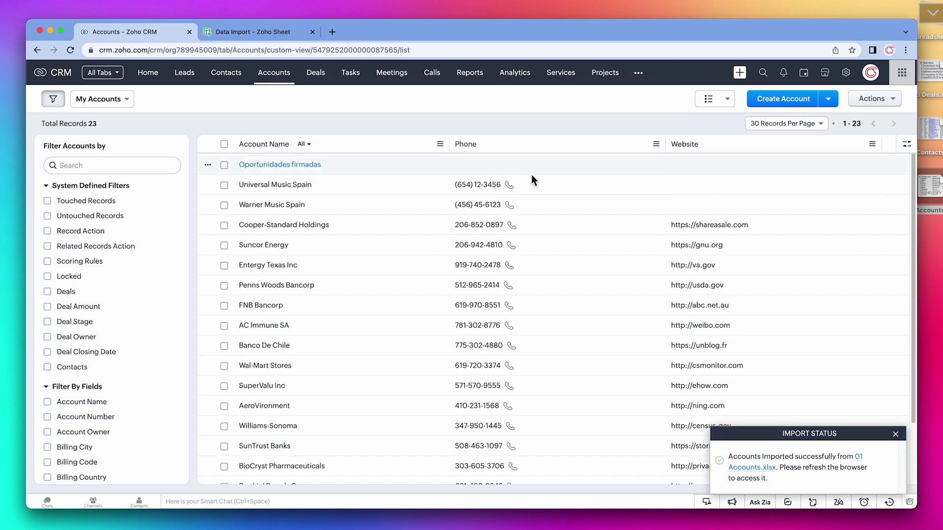
click(753, 469)
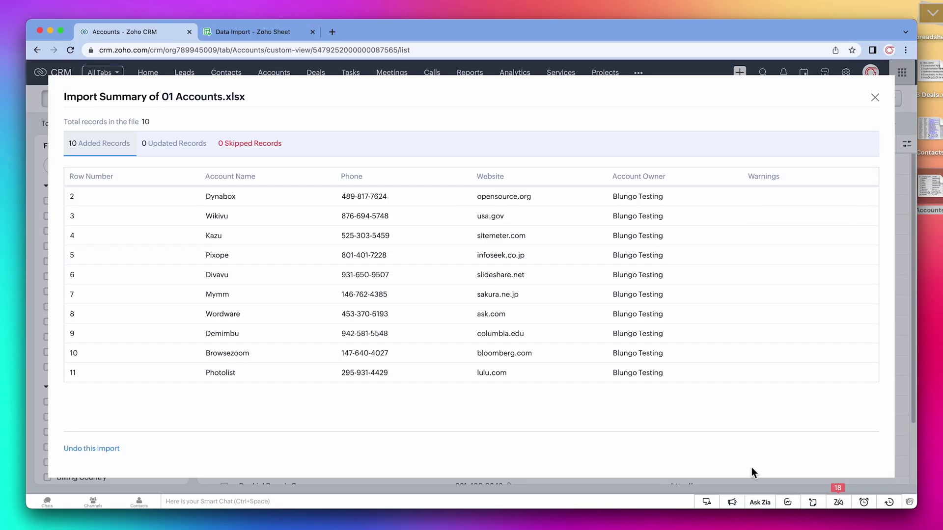
- Start a Contacts import by uploading 02 Contacts.xlsx
click(874, 97)
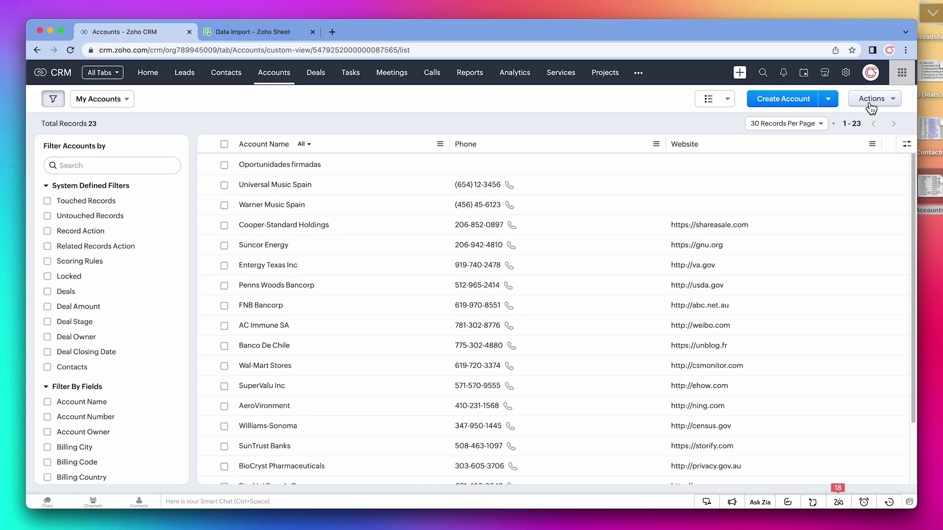
click(240, 81)
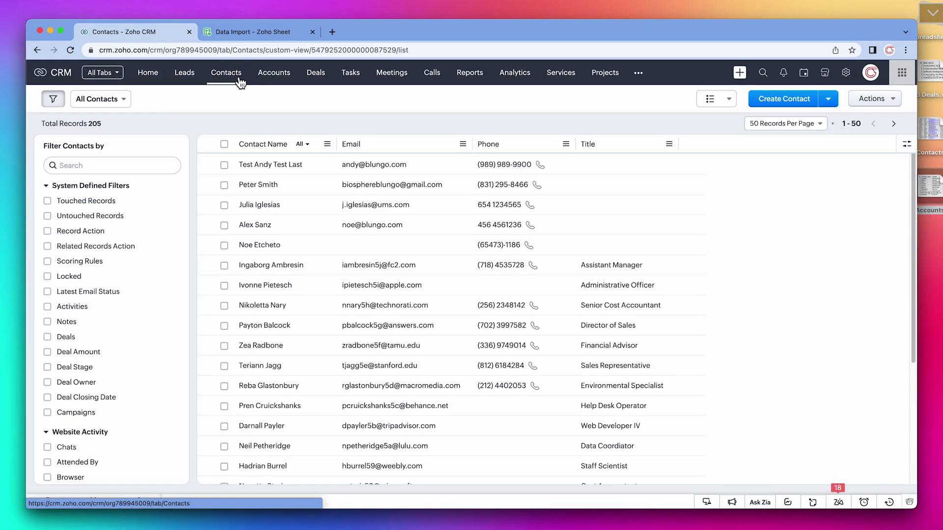
click(828, 99)
click(792, 119)
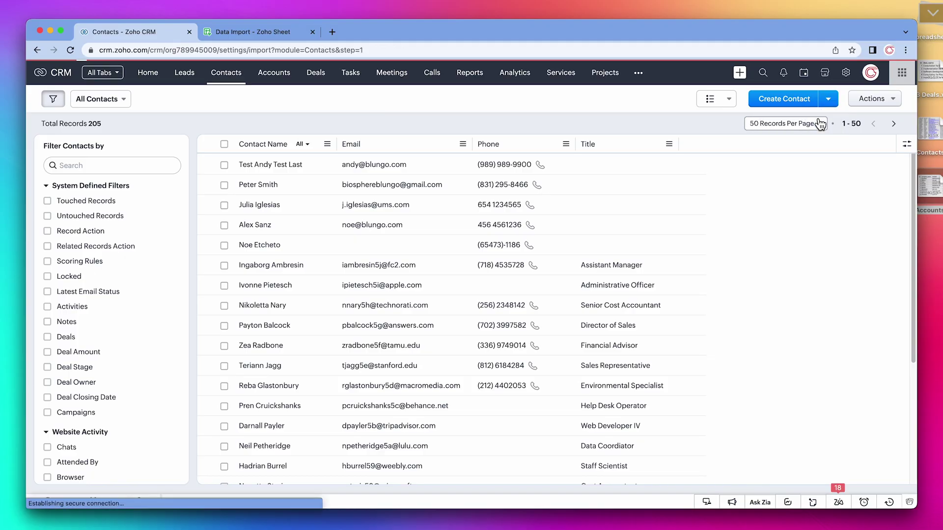
drag(932, 131, 384, 250)
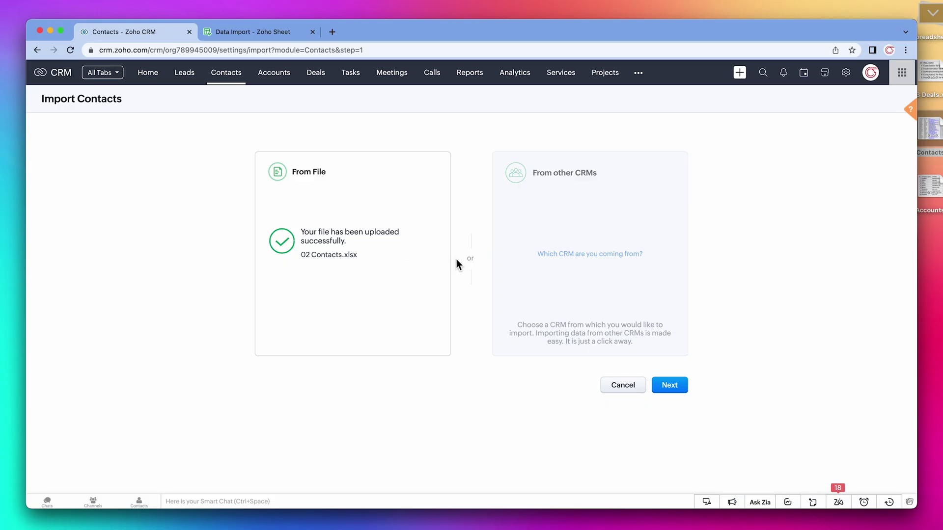
click(667, 386)
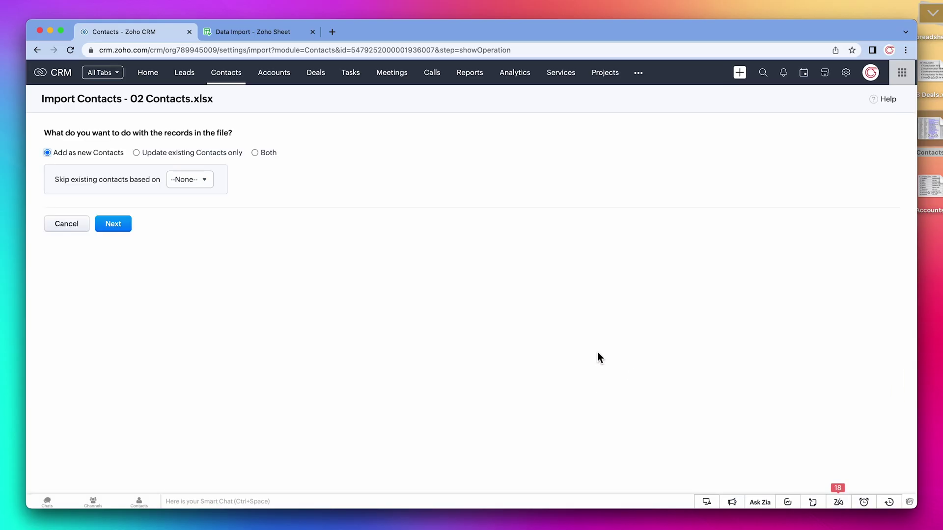
- Set the import to add new and update existing contacts matched by Email
click(267, 153)
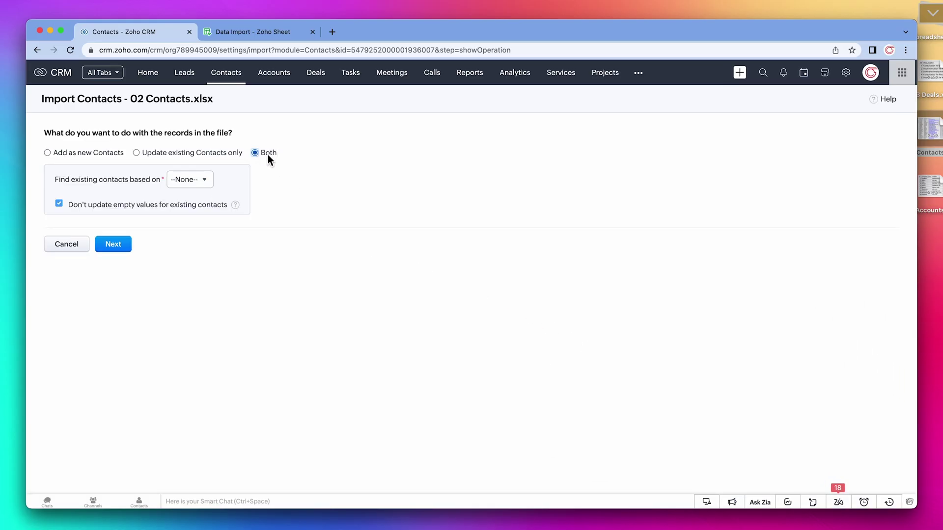
click(205, 181)
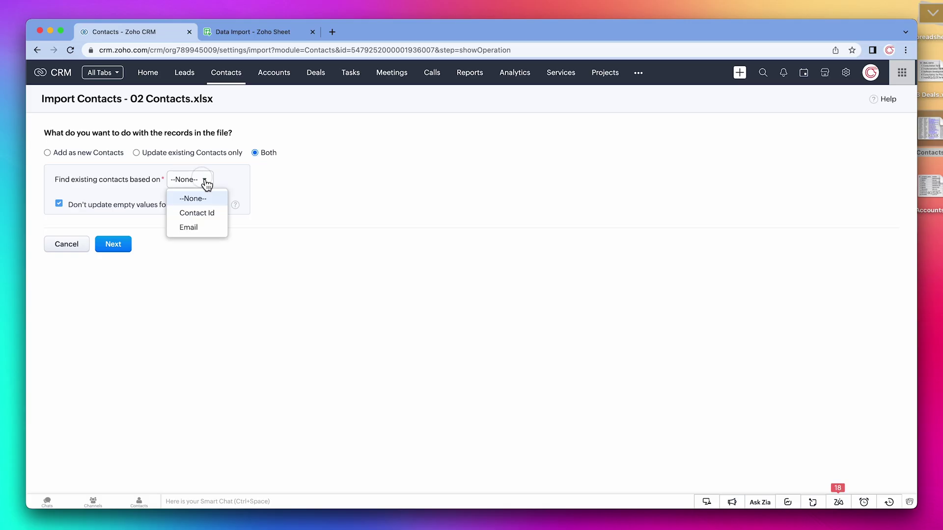
click(201, 233)
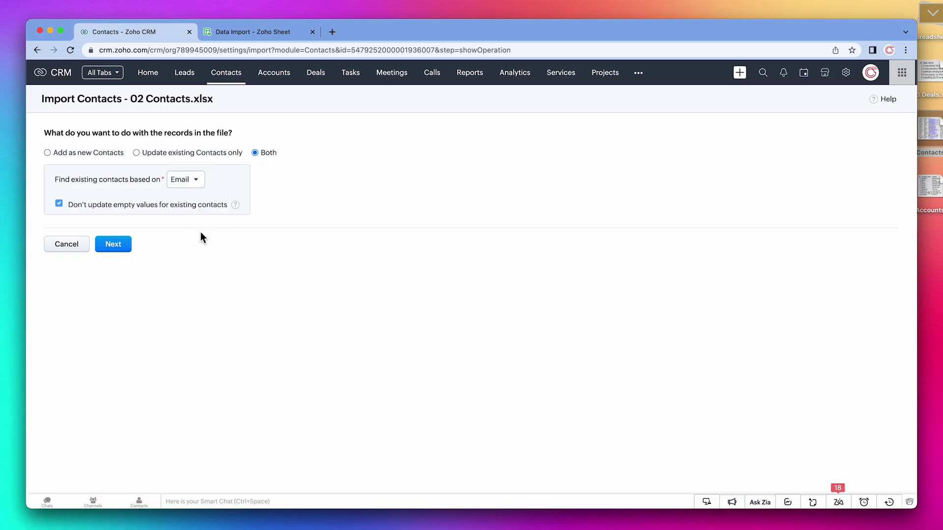
click(128, 251)
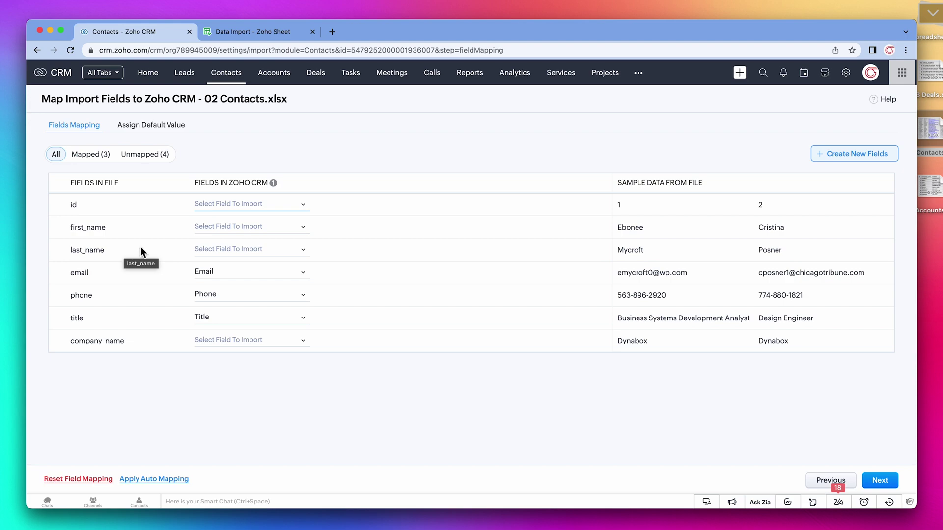
- Map first_name to First Name, last_name to Last Name, and company_name to Account Name
click(209, 229)
text(fir)
click(214, 250)
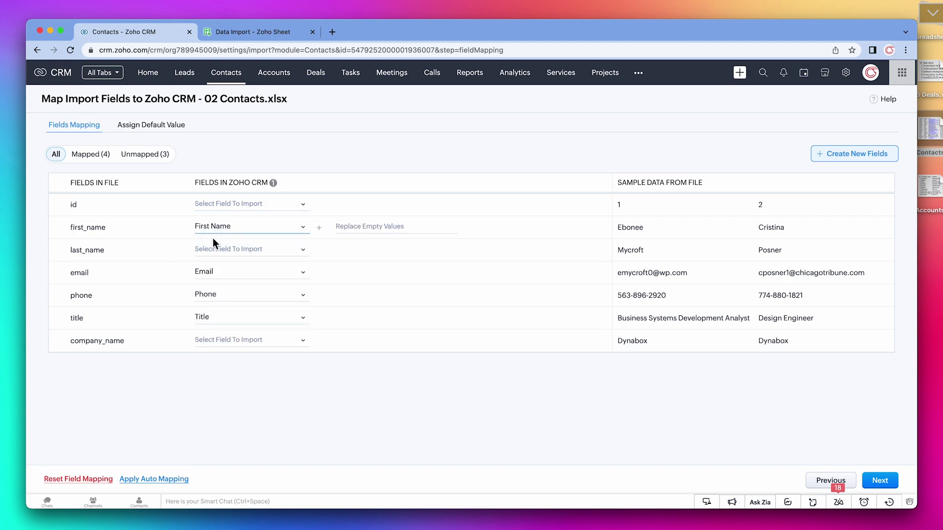
click(214, 249)
text(las)
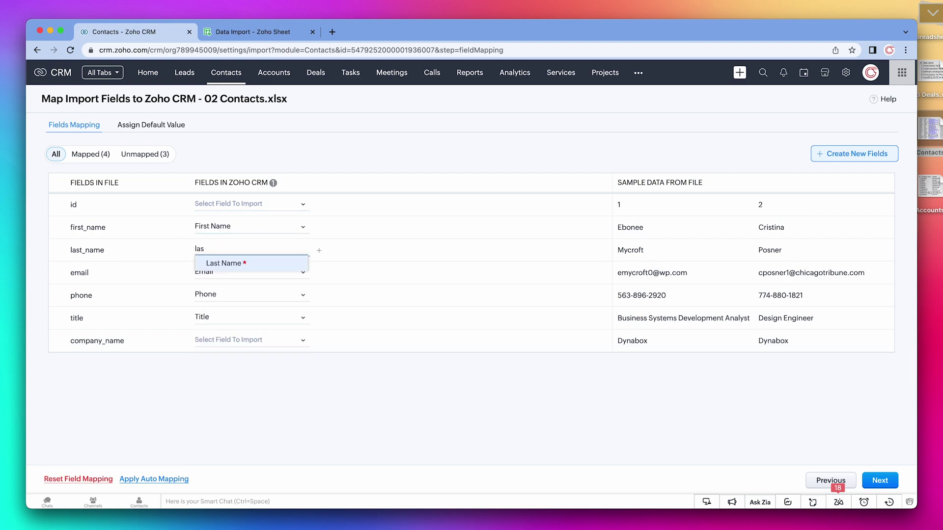
click(218, 261)
click(221, 339)
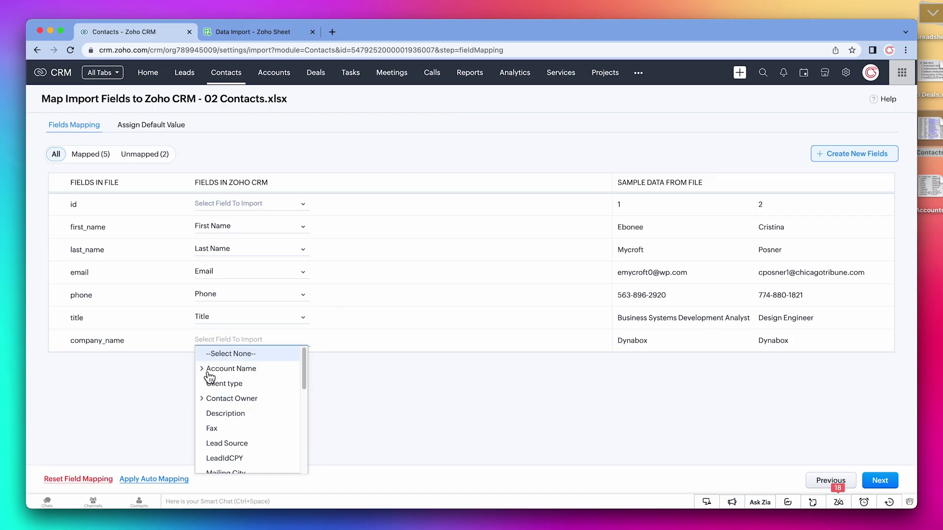
click(204, 369)
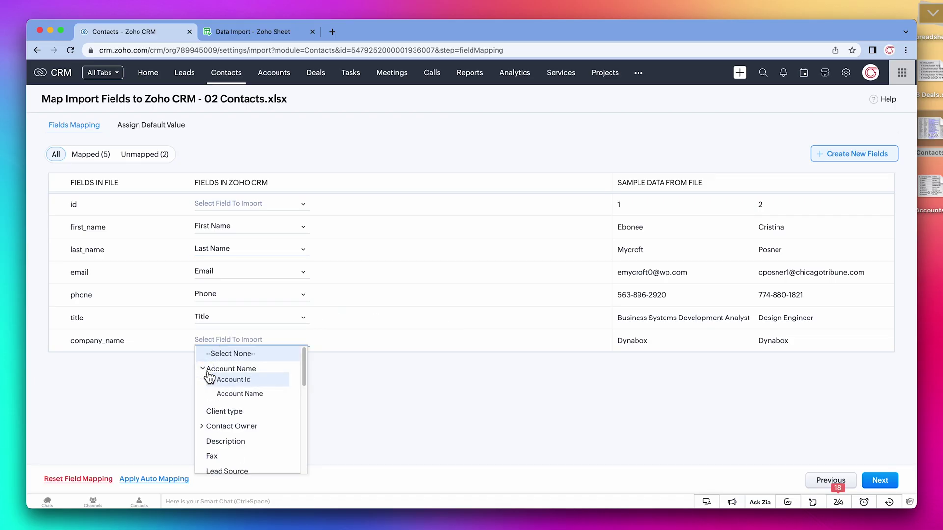
click(240, 394)
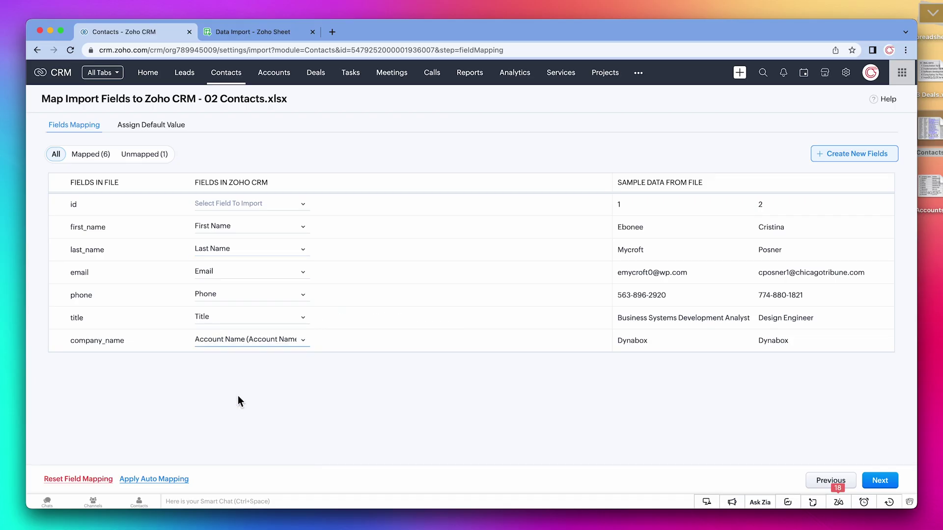
- Give every imported contact the default tag 'import demo'
click(172, 127)
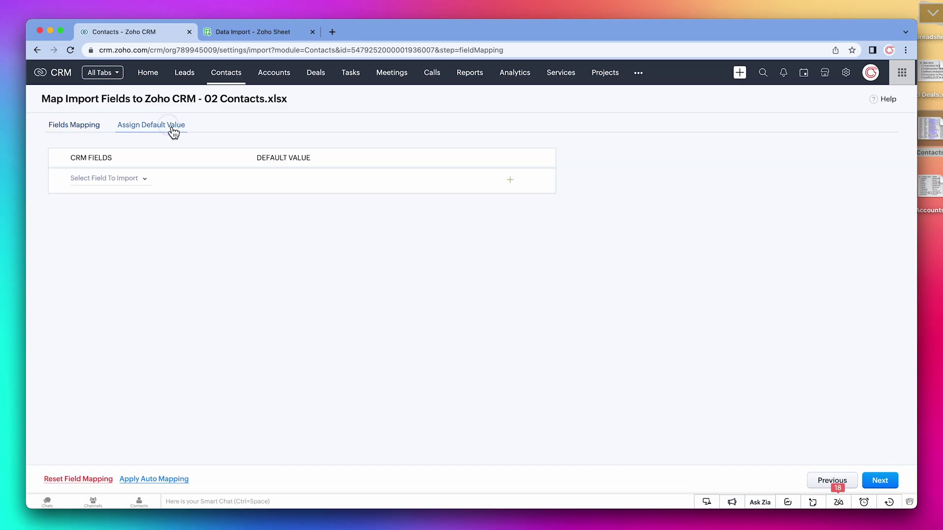
click(125, 177)
text(tag)
click(129, 192)
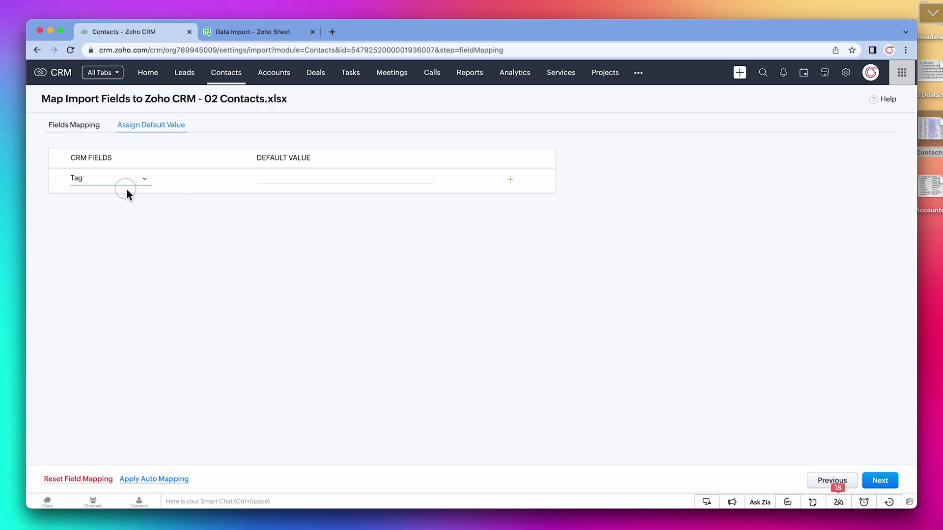
click(278, 180)
text(import dem)
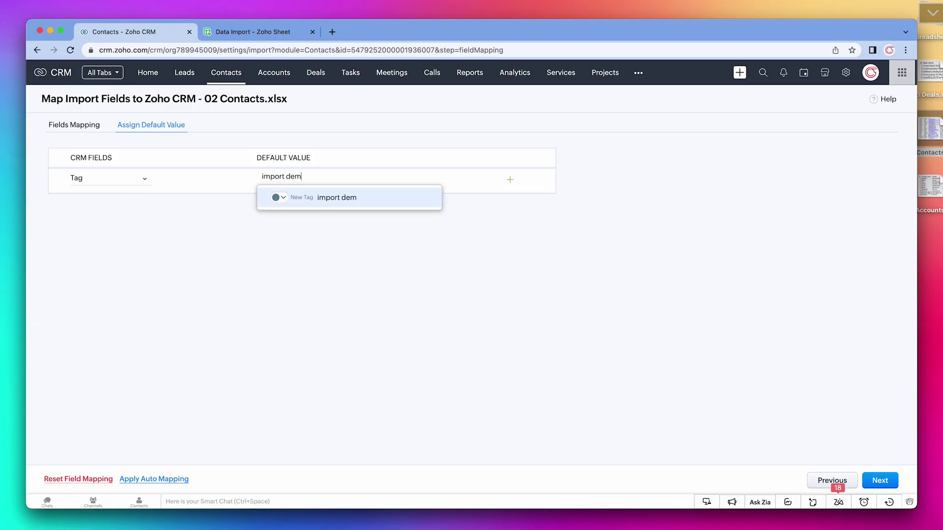
text(o)
click(349, 198)
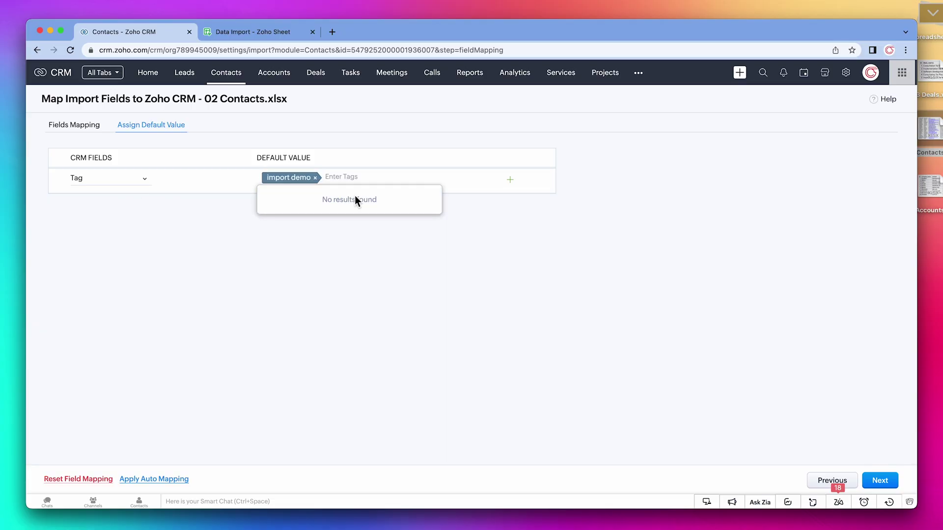
- Accept the one unmapped field warning and finish the contacts import
click(884, 480)
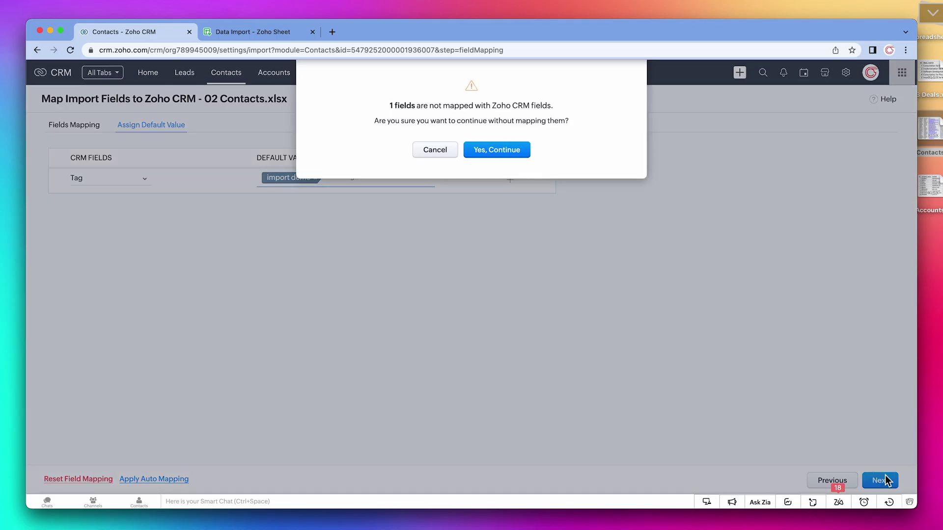
click(525, 152)
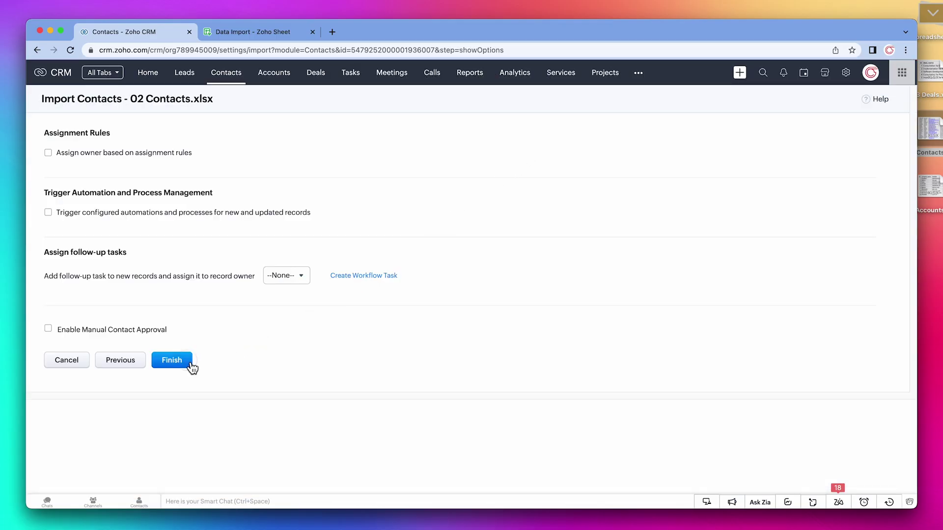
click(172, 360)
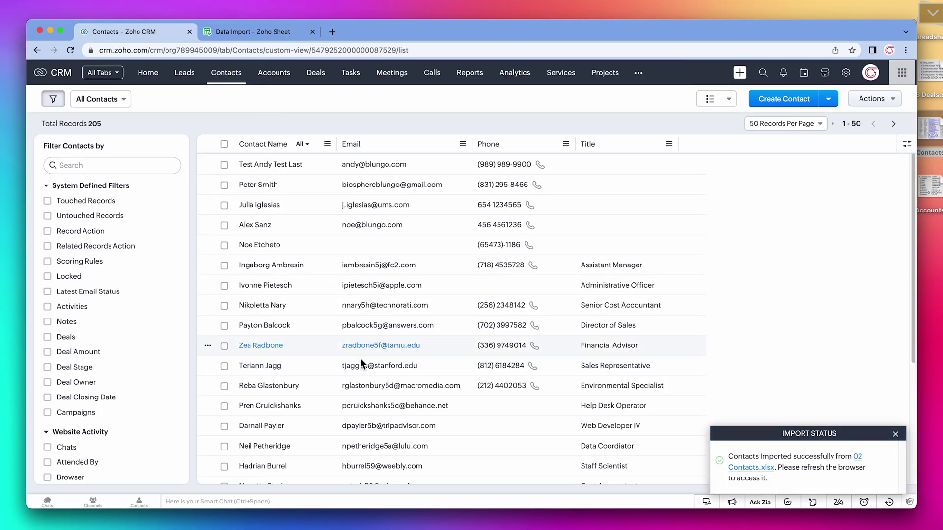
- Check the 02 Contacts.xlsx summary showing 20 contacts added, then go to the Deals pipeline
click(753, 469)
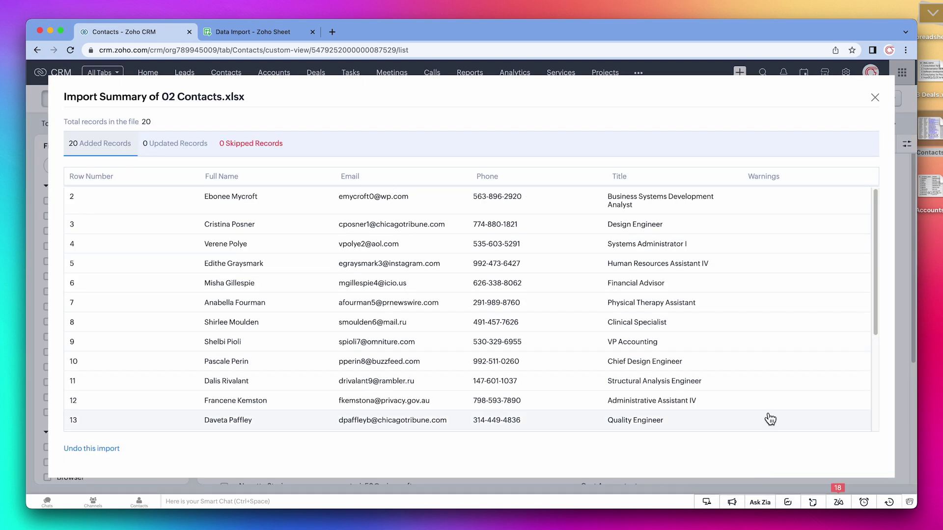
click(876, 103)
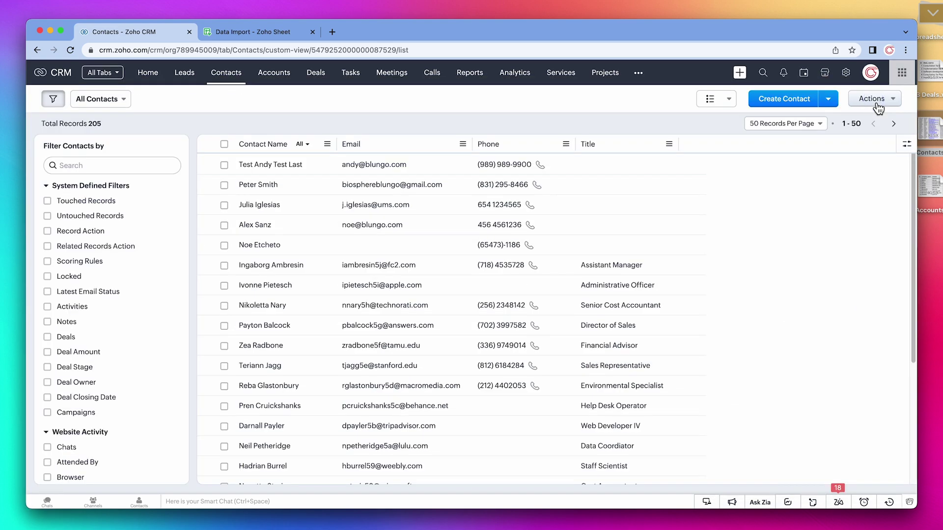
click(324, 83)
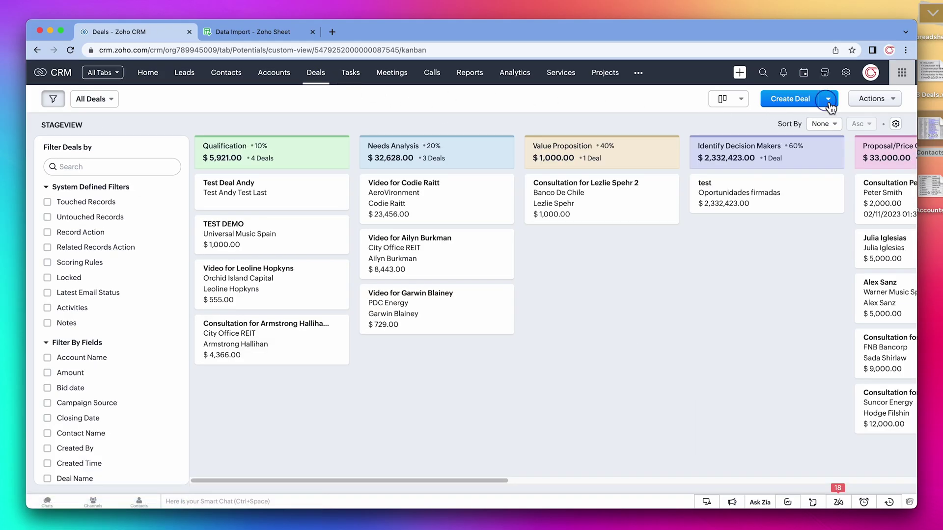
- Upload 03 Deals.xlsx as a file import for new deals
click(827, 99)
click(825, 117)
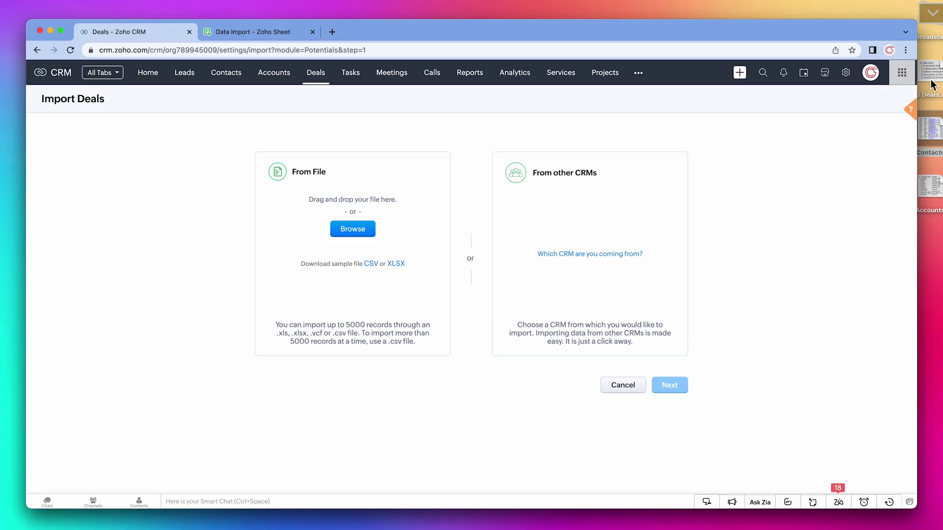
drag(930, 79, 417, 204)
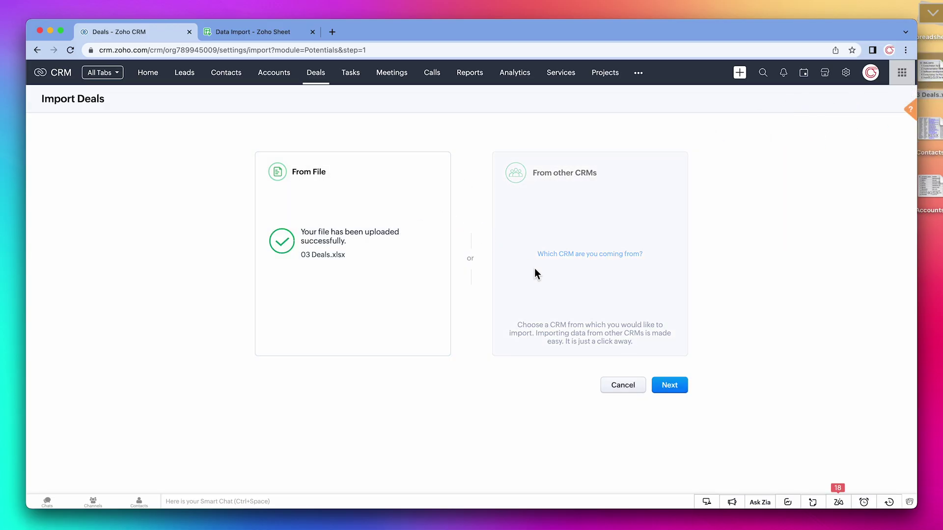
click(666, 386)
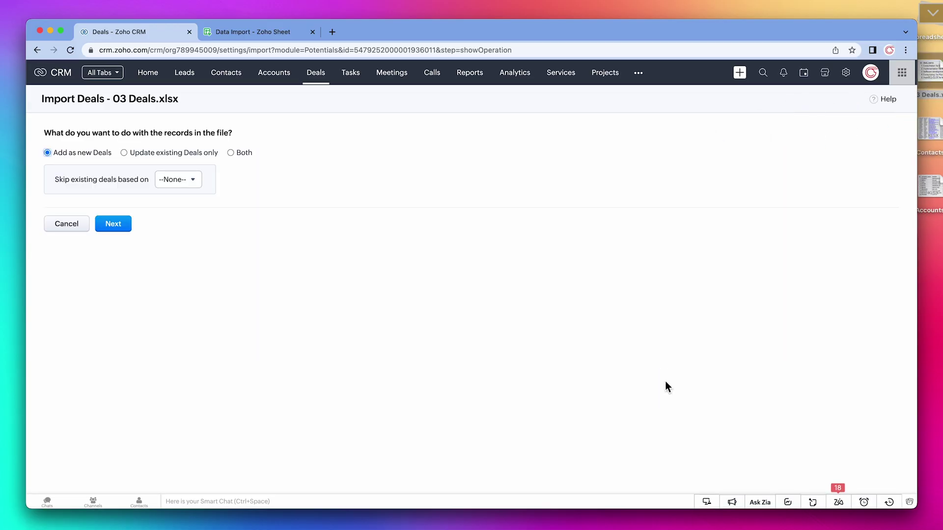
- Skip existing deals matched by Deal Name and continue to field mapping
click(199, 184)
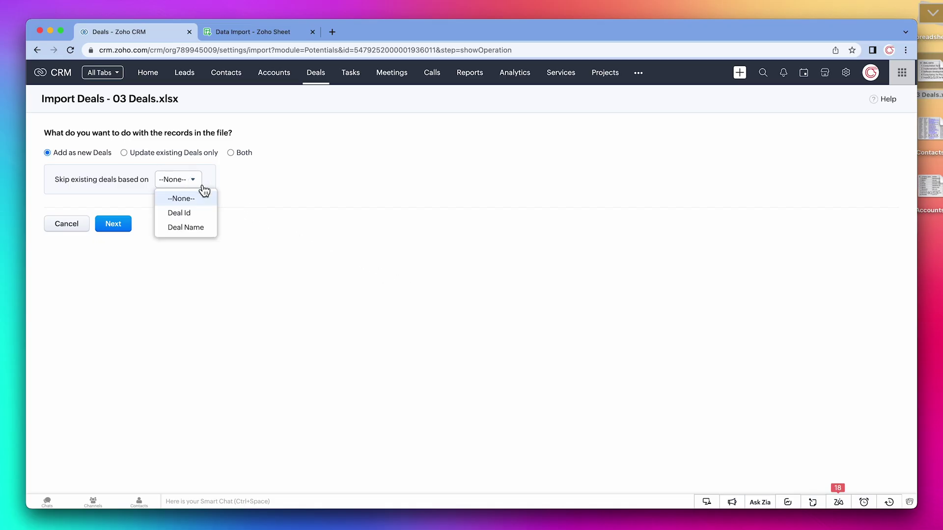
click(199, 231)
click(129, 231)
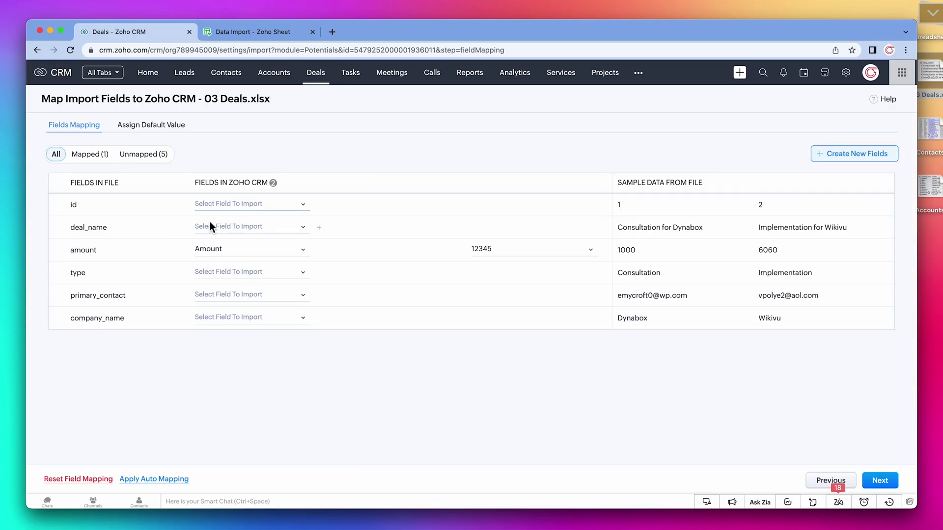
- Map deal_name to Deal Name and type to Work Type
click(214, 226)
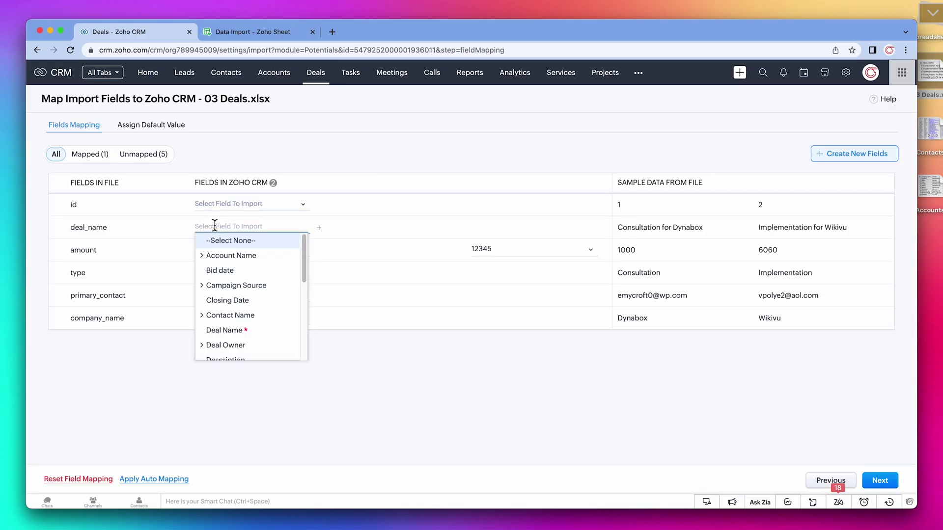
click(228, 330)
click(244, 274)
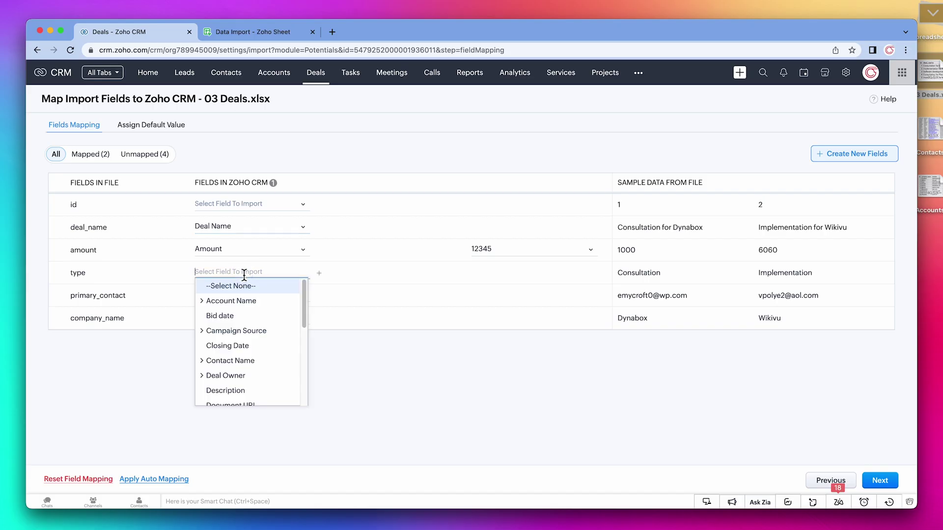
text(wor)
click(241, 288)
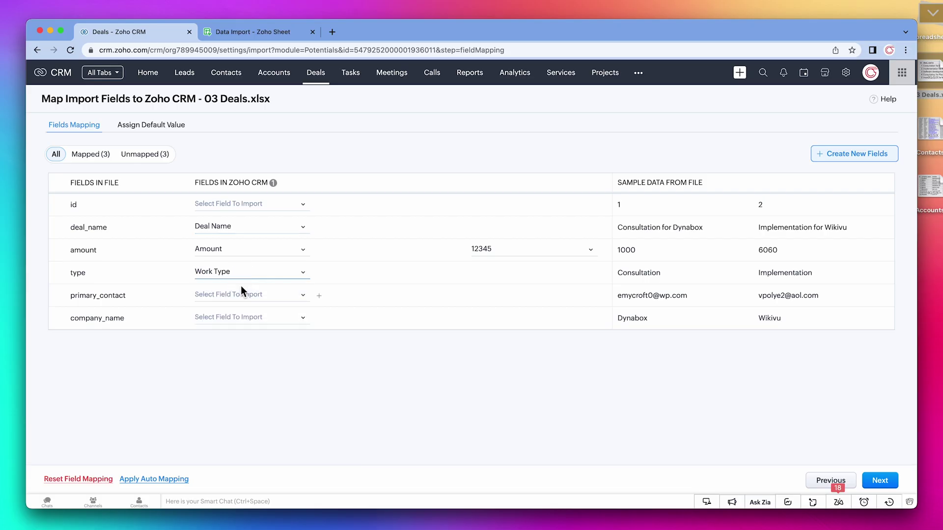
- Map primary_contact to Contact Name > Email and company_name to Account Name > Account Name
click(242, 294)
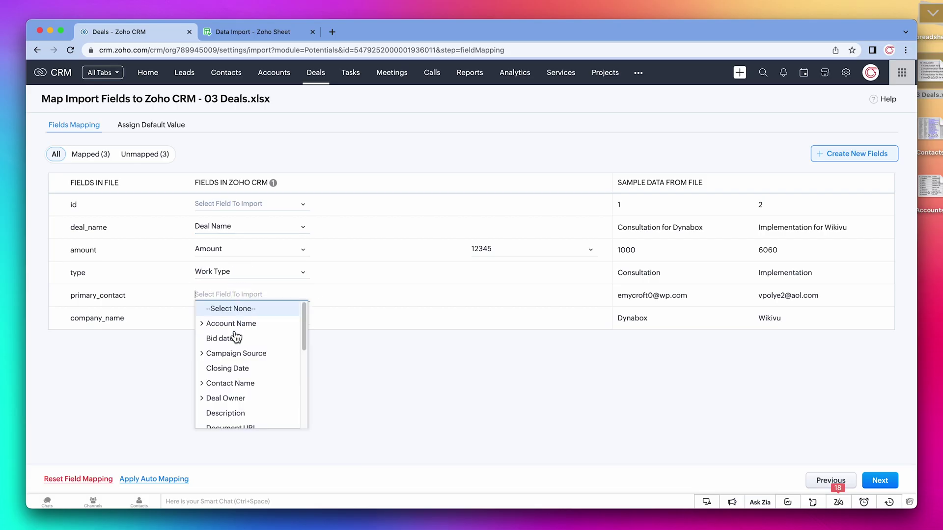
click(203, 384)
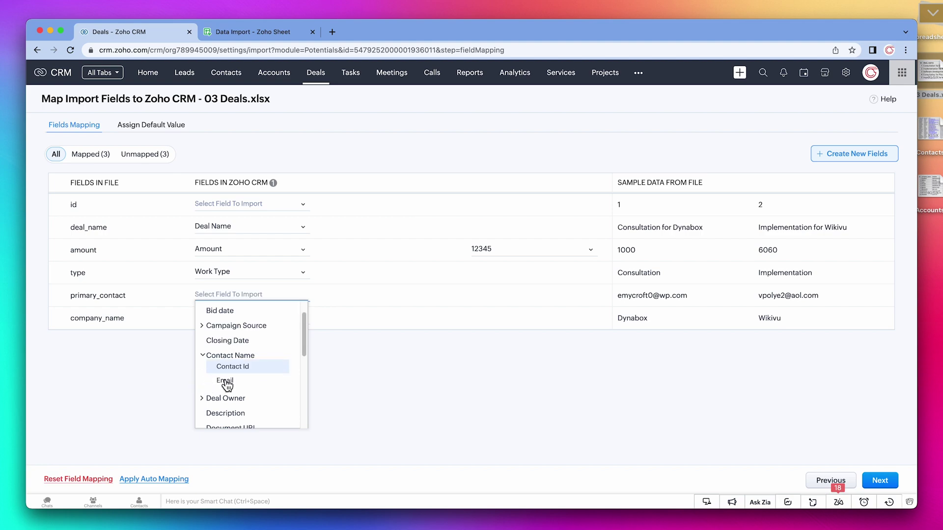
click(226, 382)
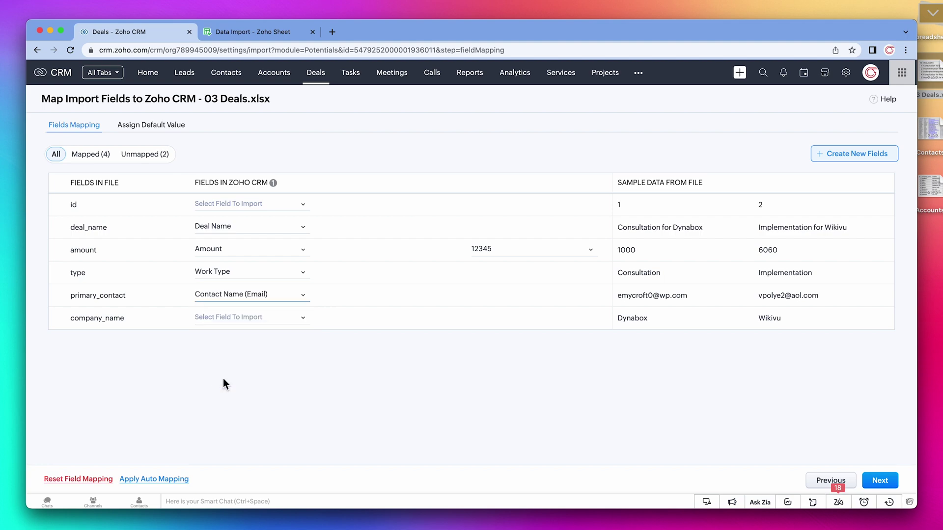
click(236, 317)
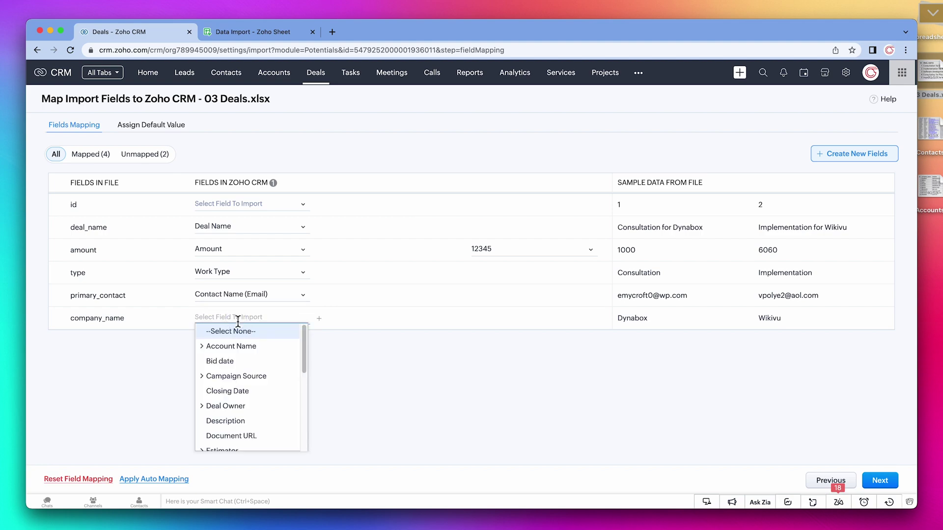
click(208, 349)
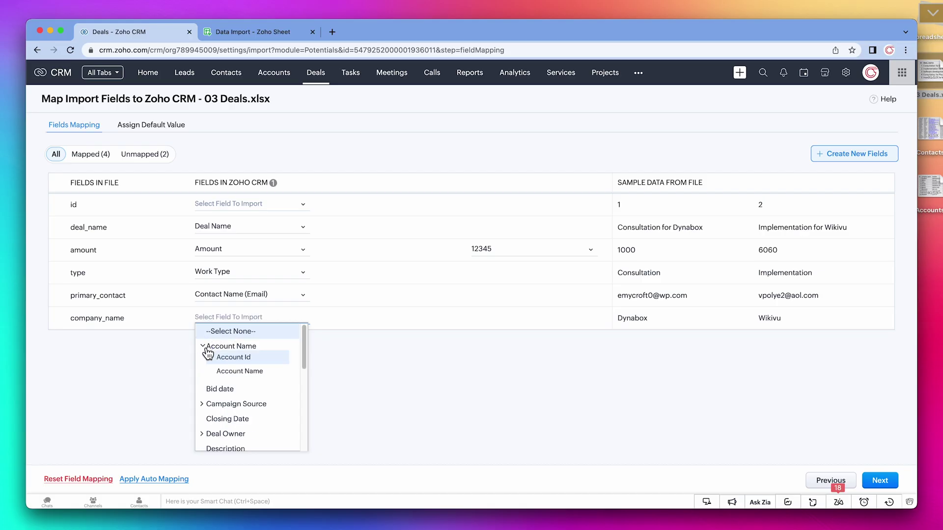
click(234, 372)
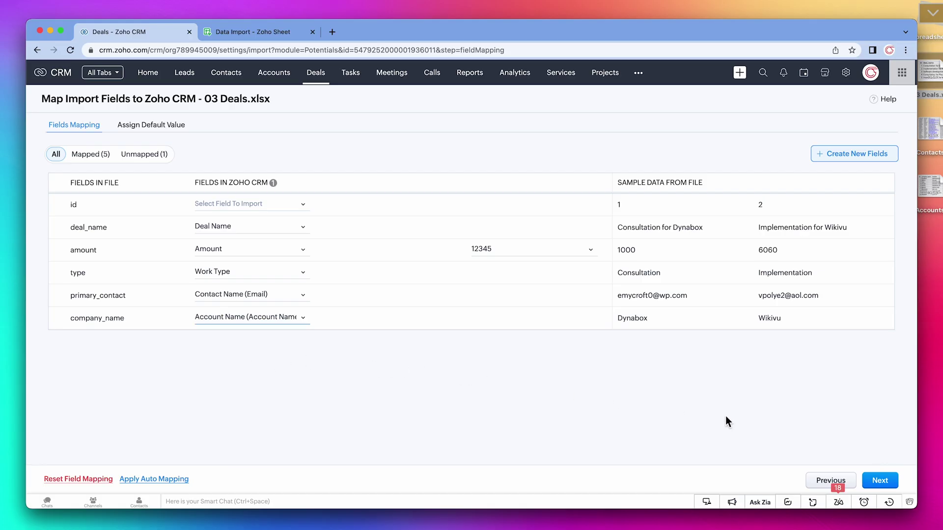
click(879, 480)
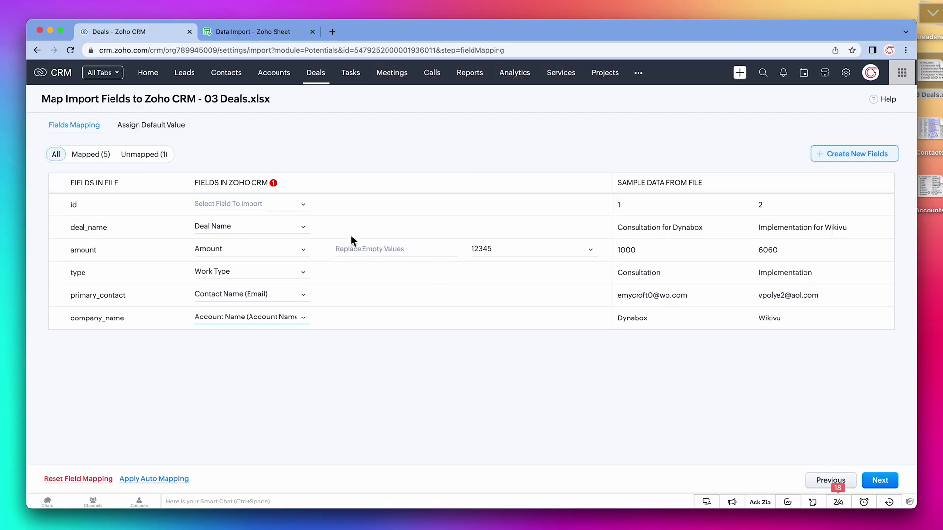
- Assign every imported deal a default Stage of Value Proposition
click(181, 132)
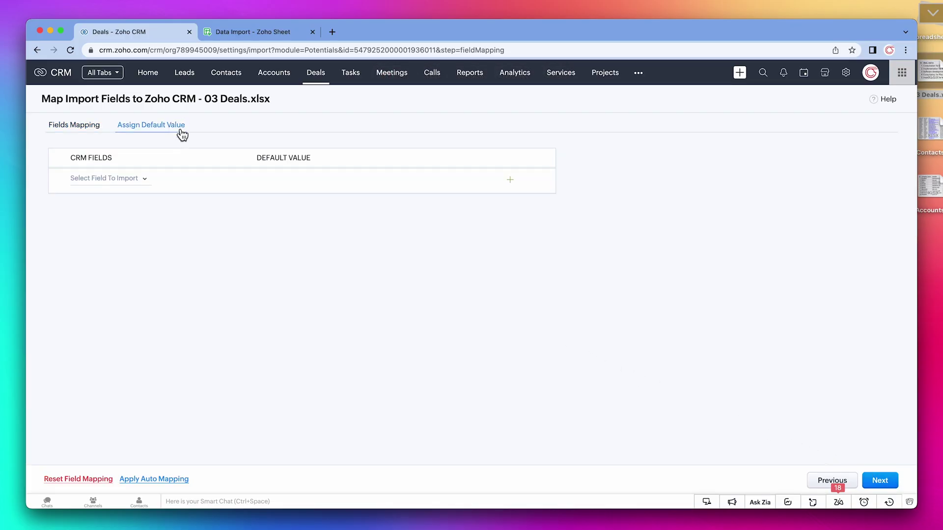
click(130, 178)
text(sta)
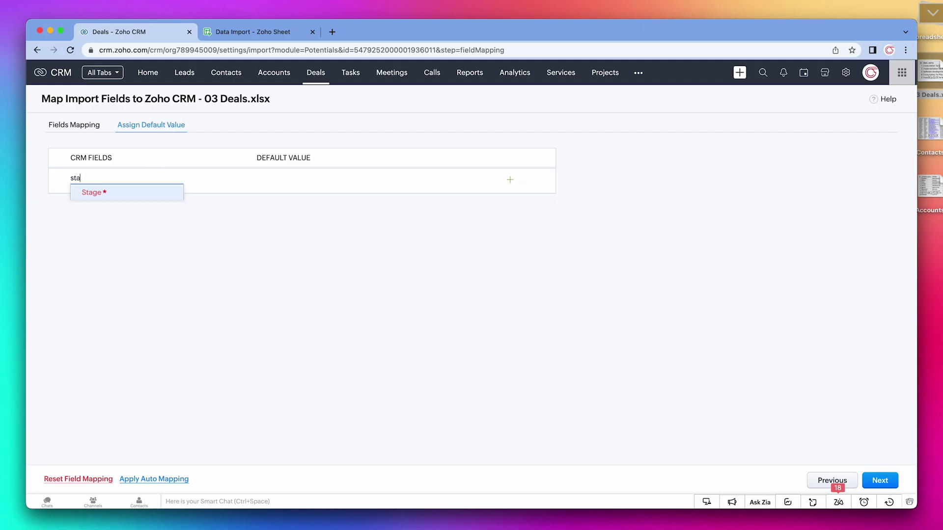
click(135, 193)
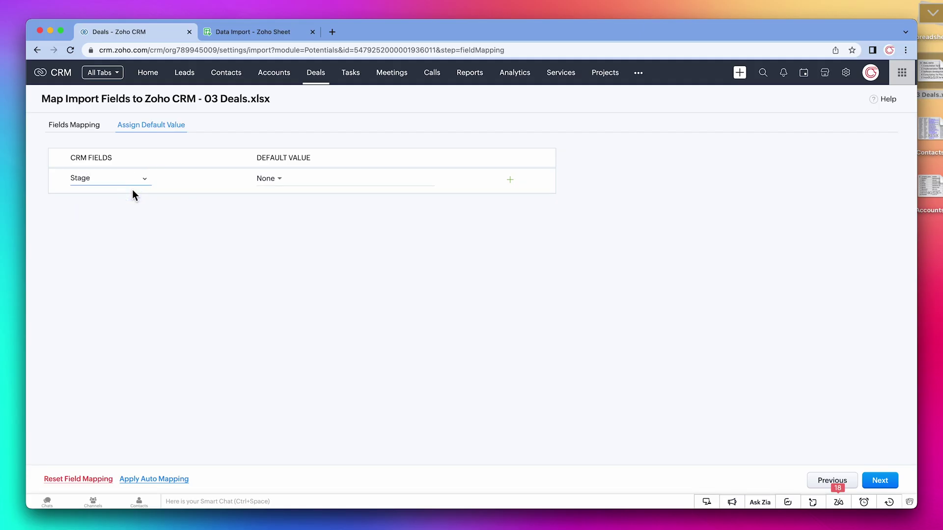
click(266, 181)
scroll(324, 255, down, 3)
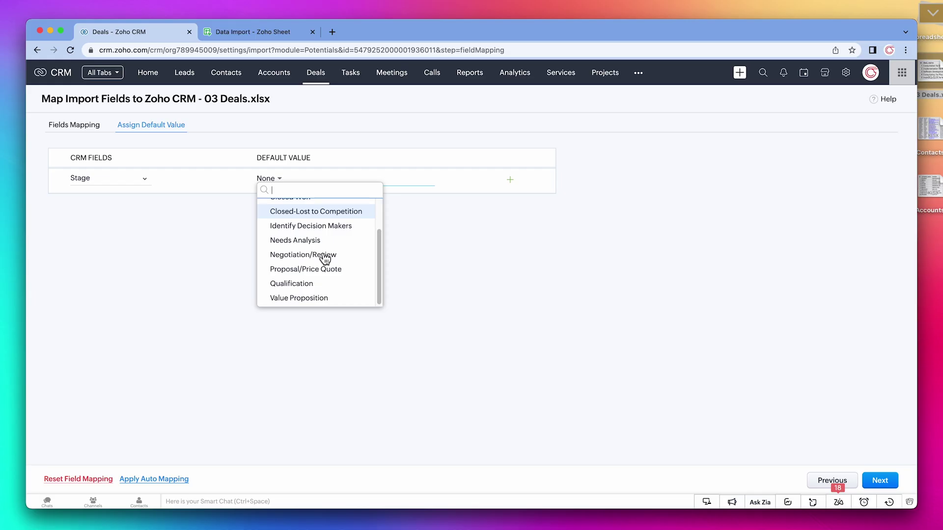
click(326, 299)
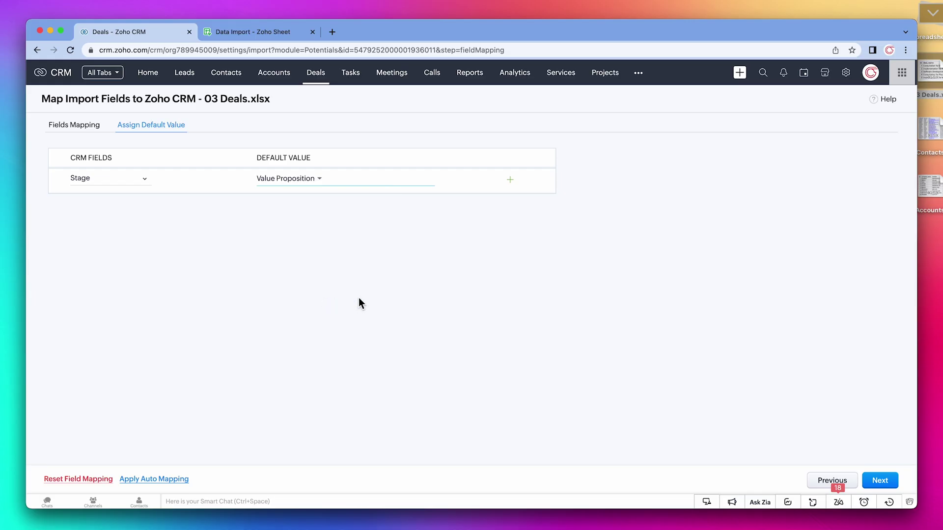
- Confirm continuing with one field unmapped and start the deals import
click(884, 479)
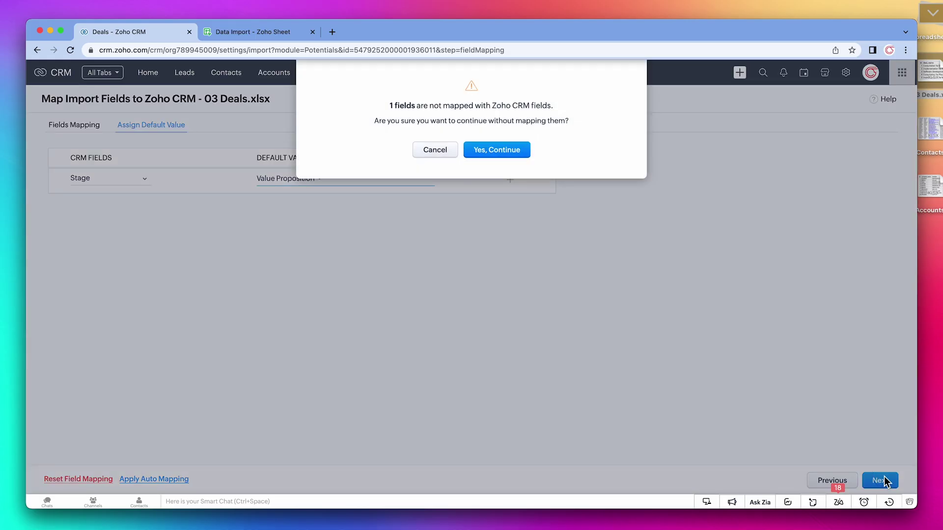
click(496, 154)
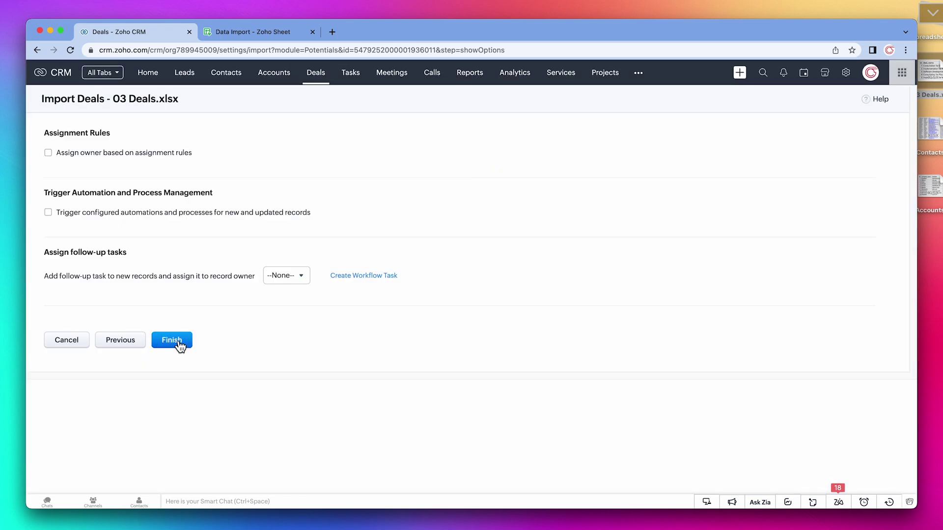
click(177, 342)
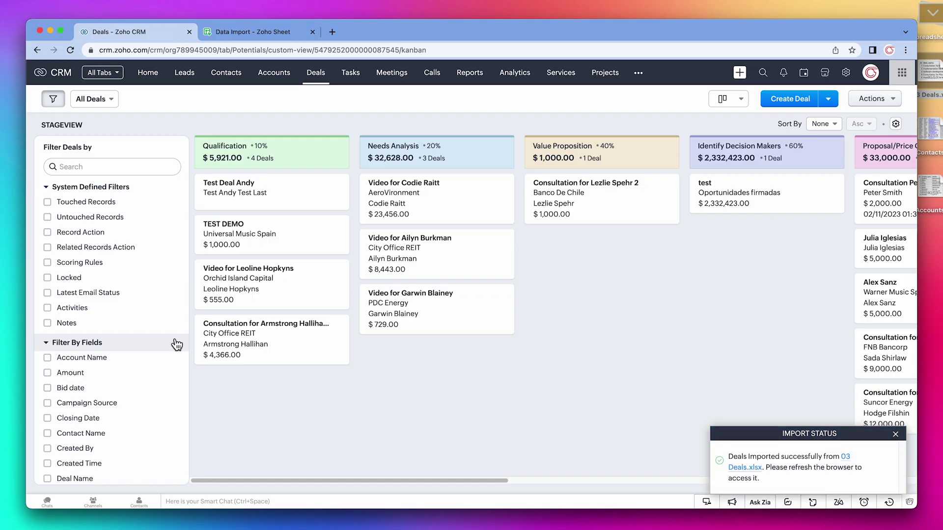
- Review the 03 Deals.xlsx import summary, then close it back to the Deals board
click(745, 468)
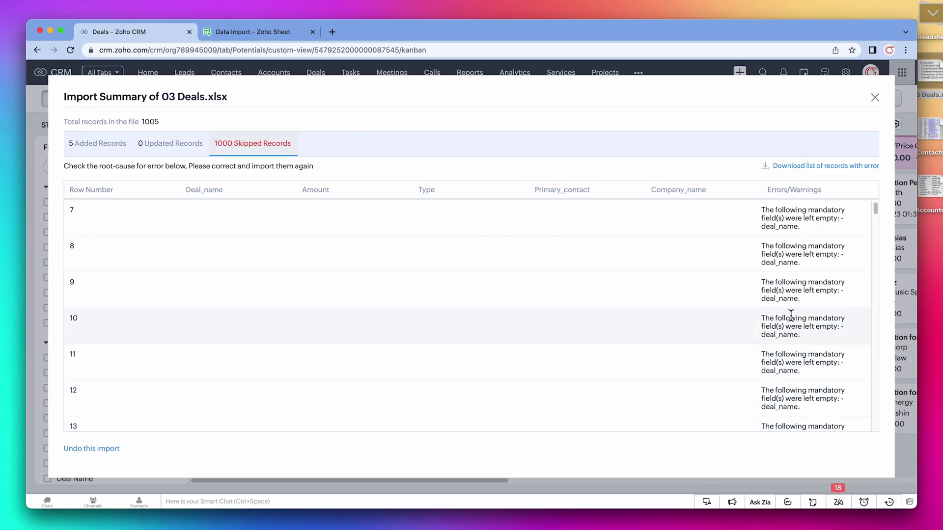
click(874, 98)
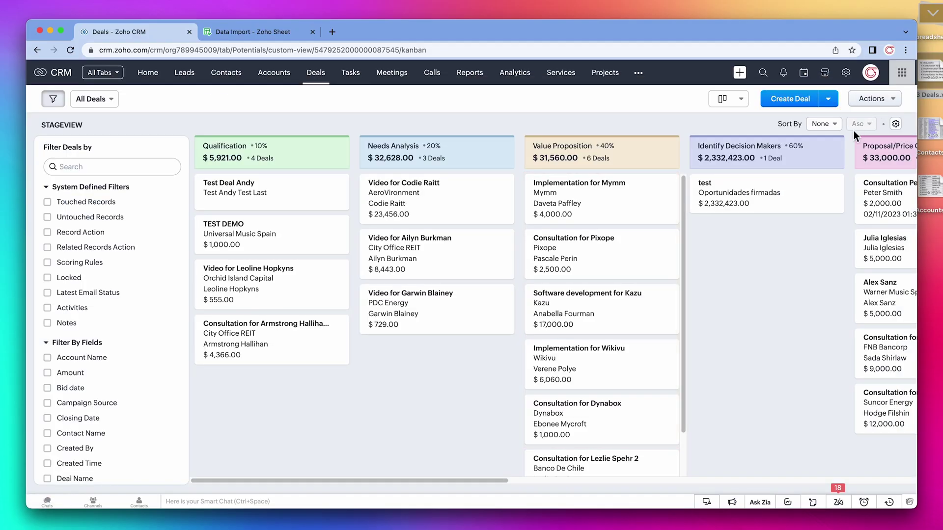
- Open the 'Software development for Kazu' deal and check its Account and Contact Name
click(623, 296)
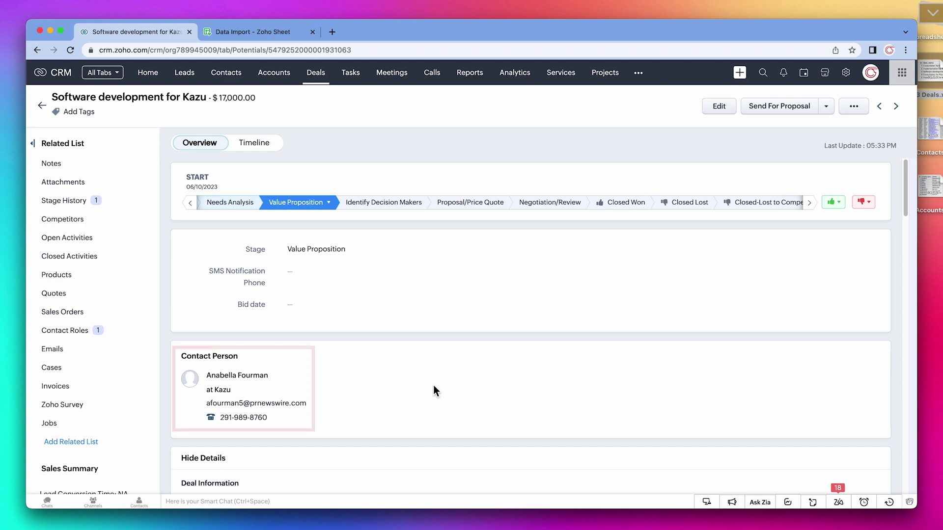
scroll(433, 391, down, 5)
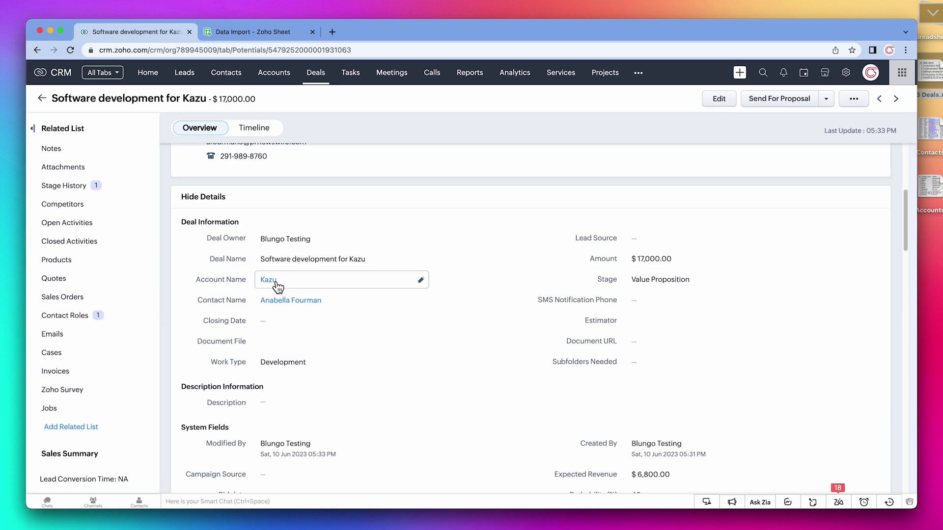
mouse_move(278, 284)
mouse_move(280, 305)
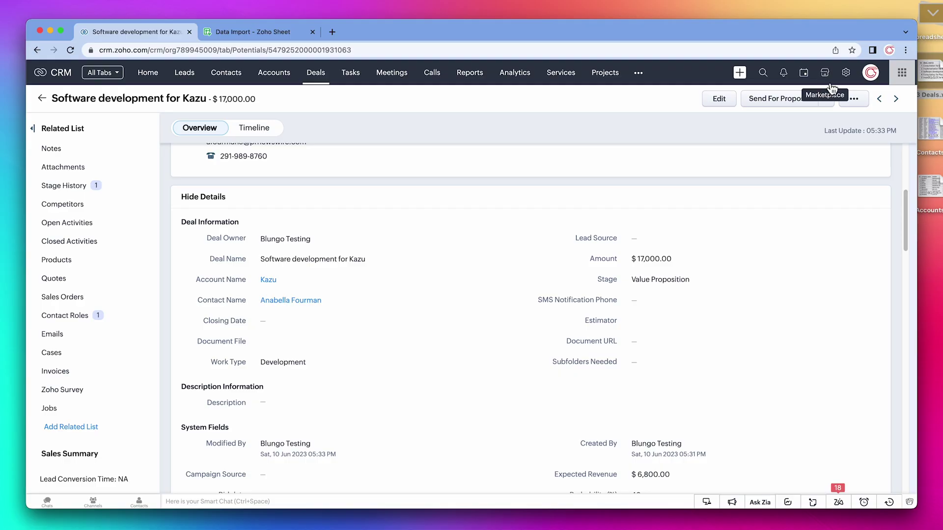
- Show the Import History listing today's Deals, Contacts and Accounts imports
click(845, 83)
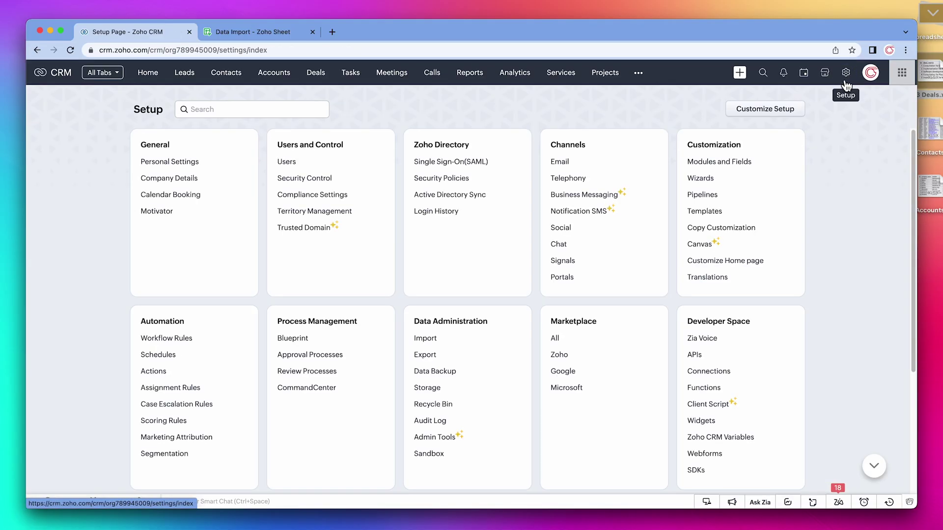
click(430, 338)
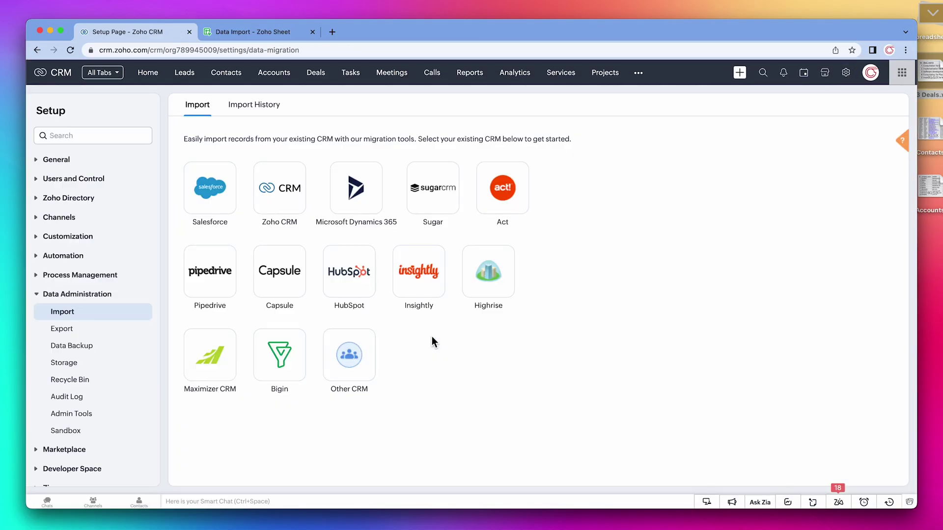
click(270, 116)
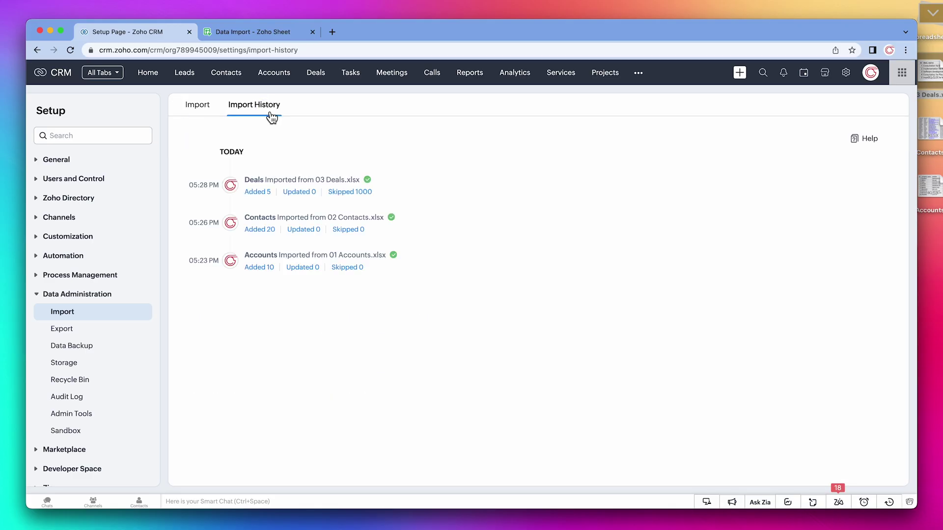
mouse_move(394, 179)
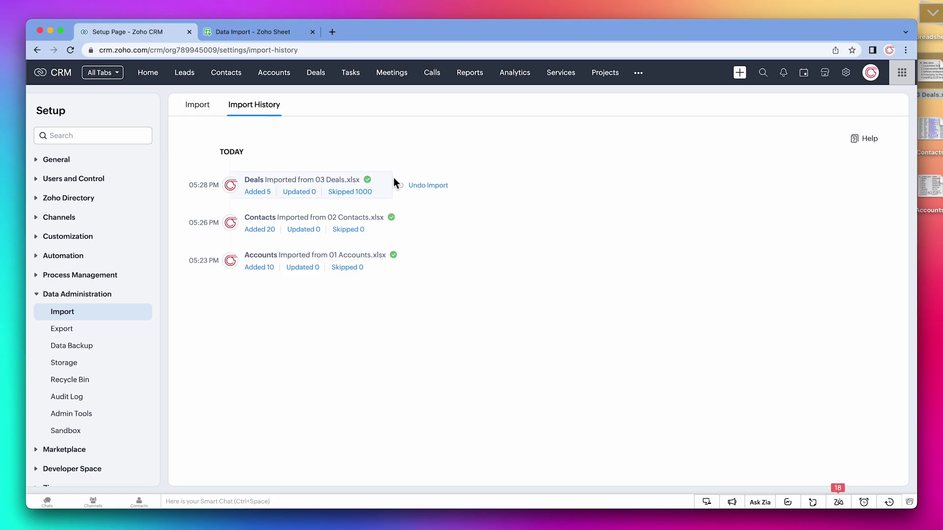